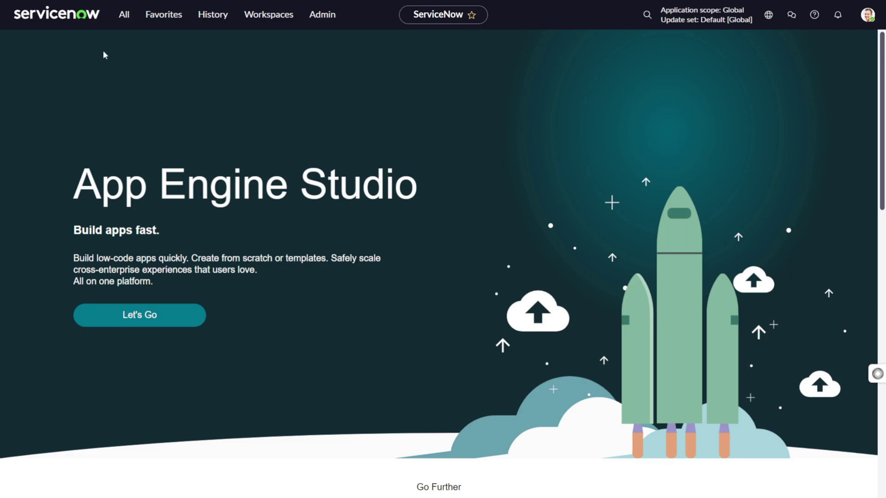
Open the All Applications plugins list with the SN Utils /plug command
click(124, 18)
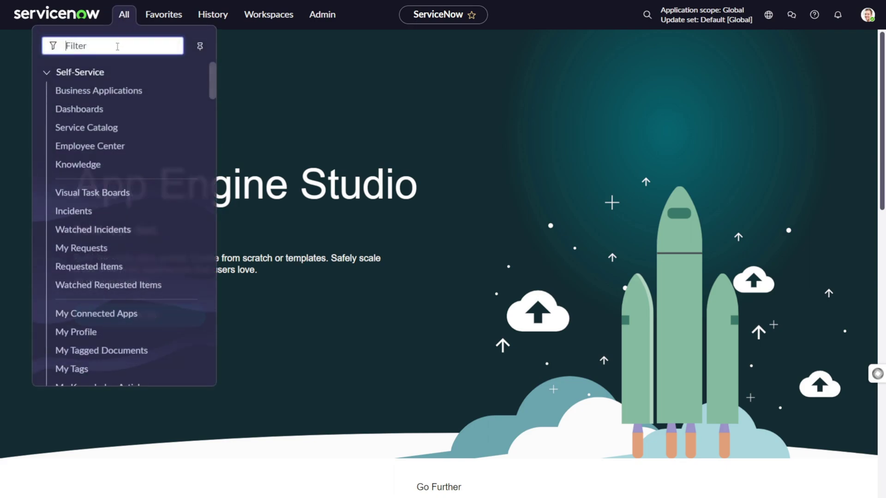
text(u)
key(BackSpace)
click(402, 97)
text(/pluf)
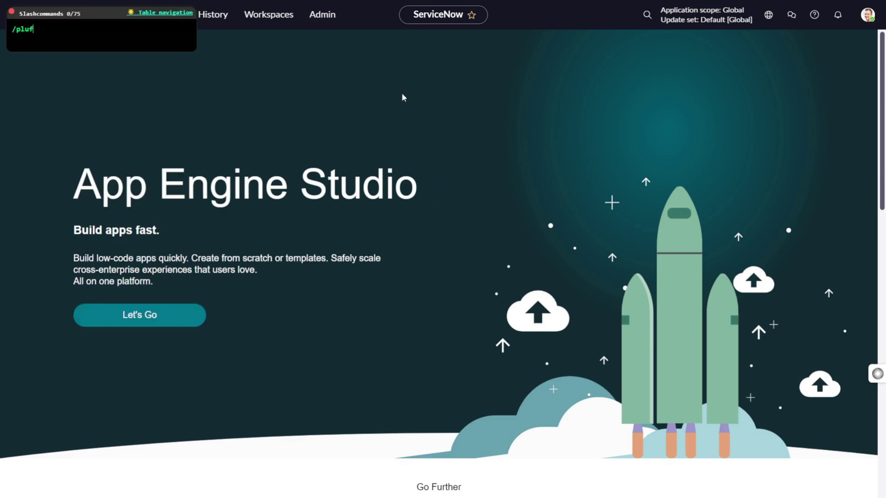
key(BackSpace)
text(g)
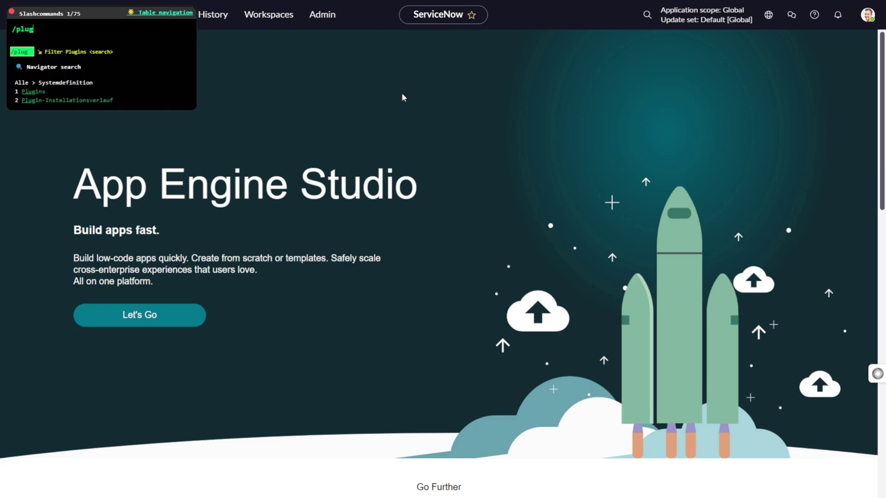
key(Return)
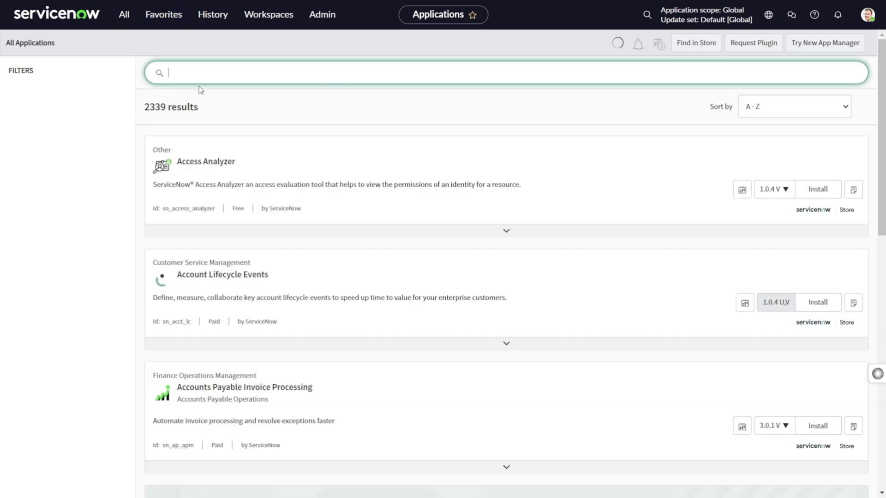
Search the applications list for 'internationalization'
click(213, 78)
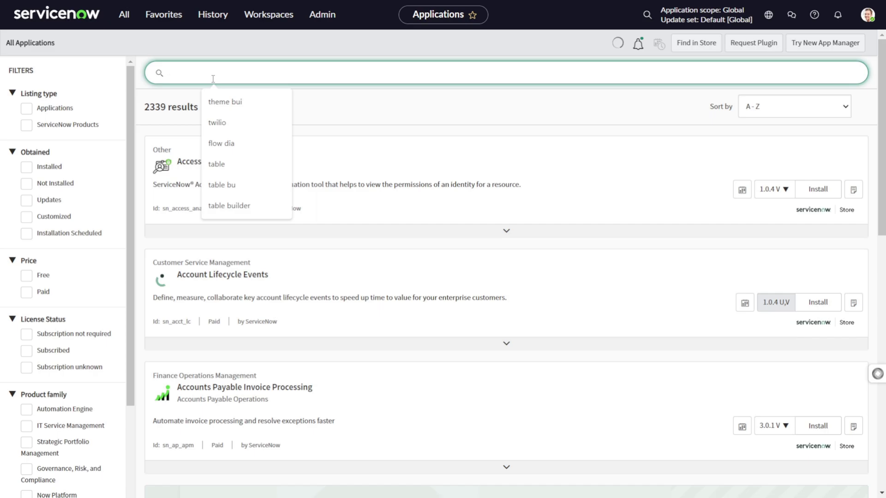
text(internationalization)
key(Return)
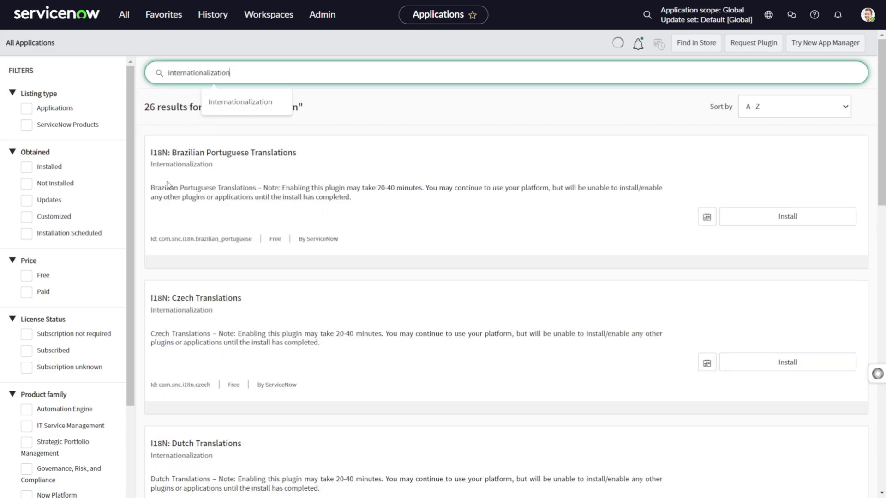
Scroll through the 26 I18N translation plugins to confirm German Translations is installed
scroll(223, 258, down, 2)
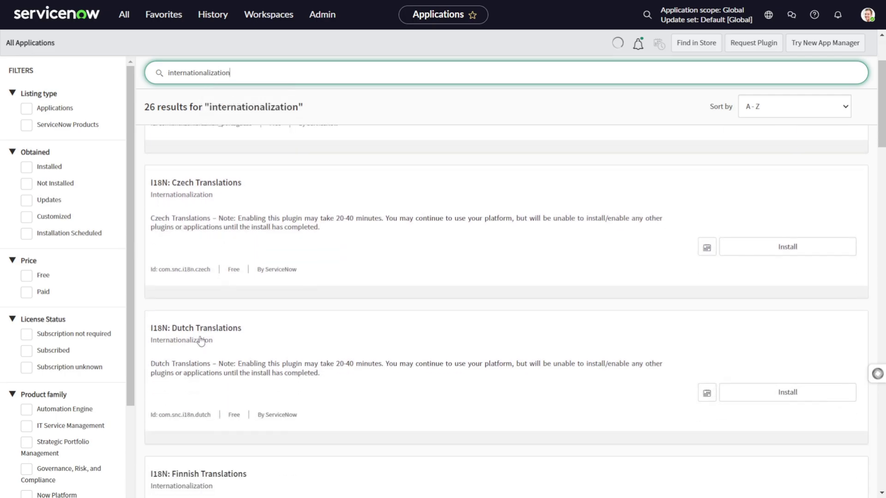
scroll(257, 333, down, 10)
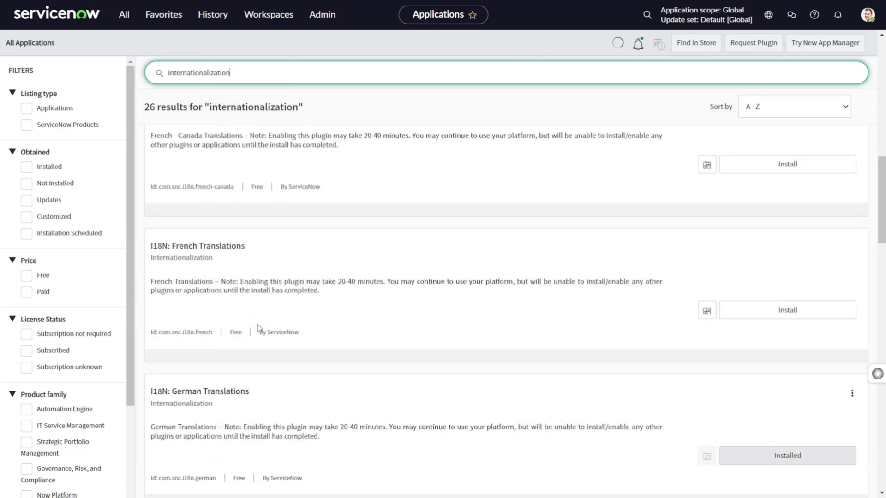
scroll(260, 329, down, 4)
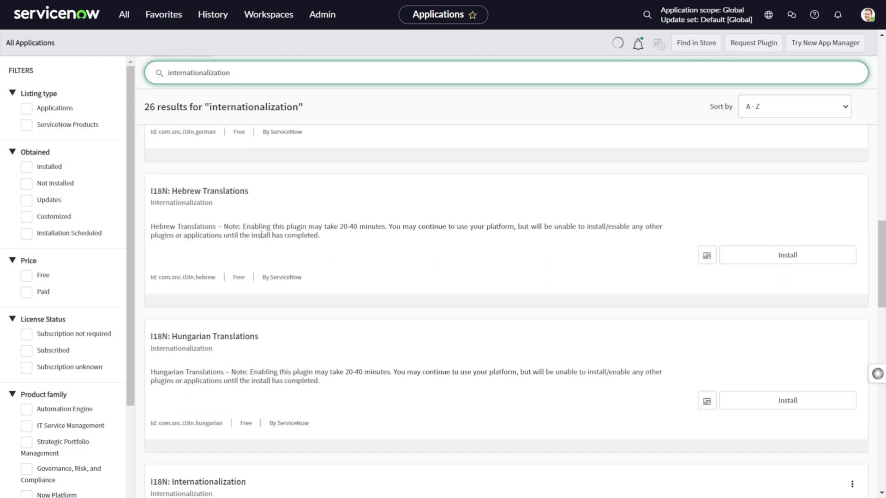
scroll(261, 234, down, 8)
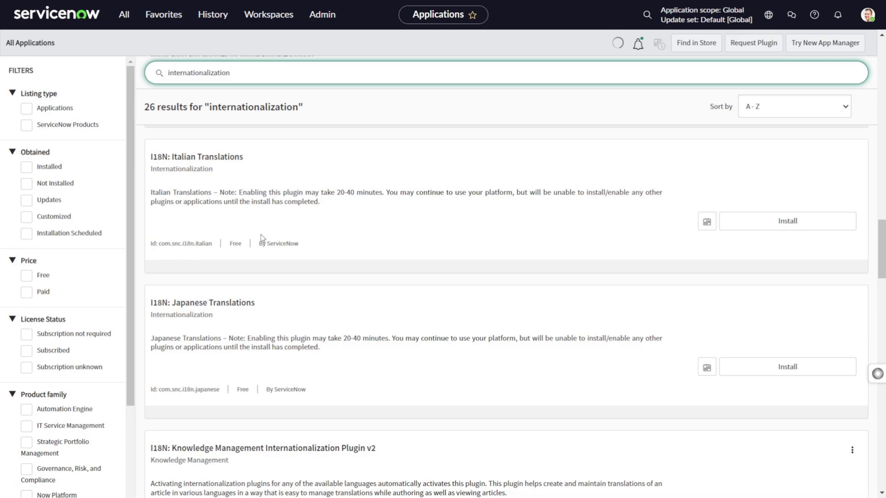
scroll(261, 234, down, 15)
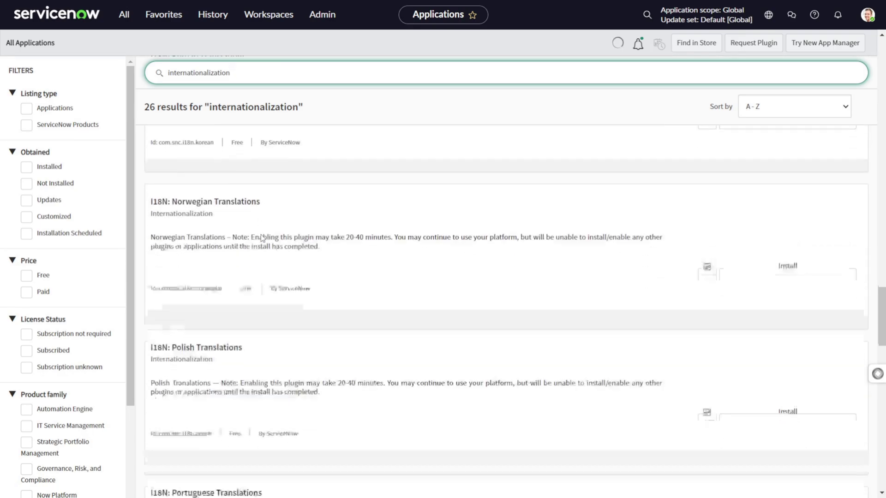
scroll(262, 235, down, 10)
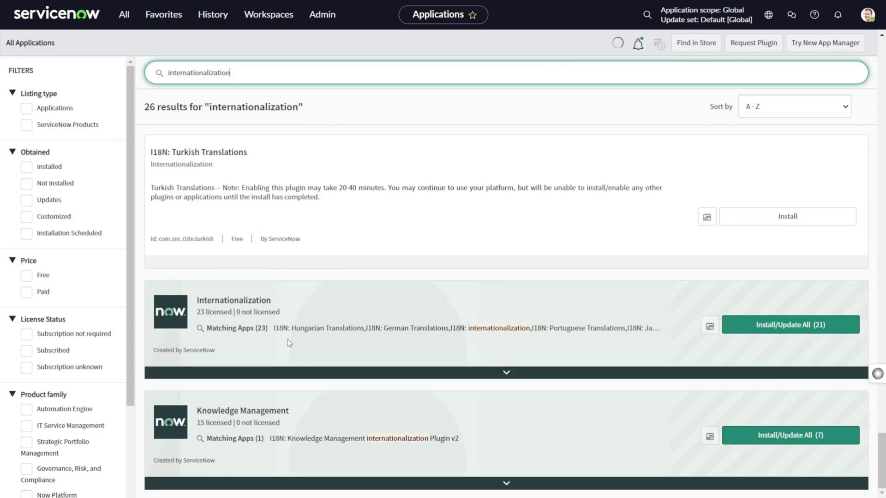
double_click(242, 240)
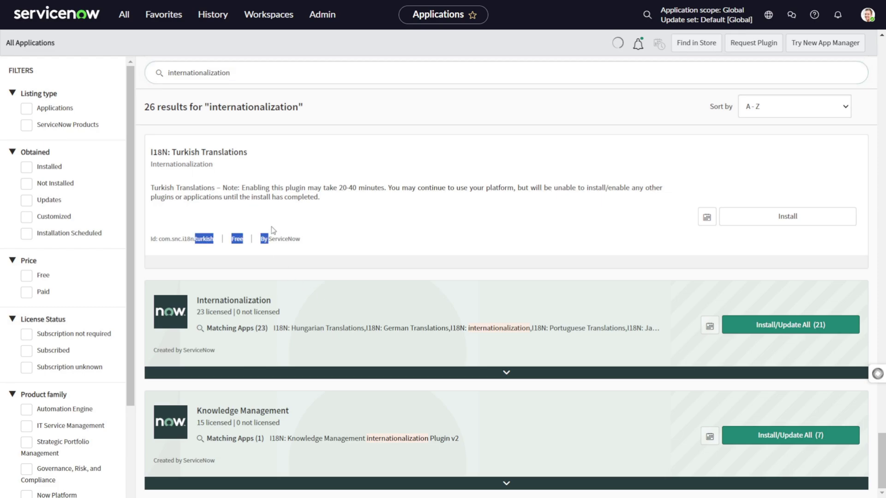
scroll(360, 212, up, 10)
scroll(361, 216, up, 15)
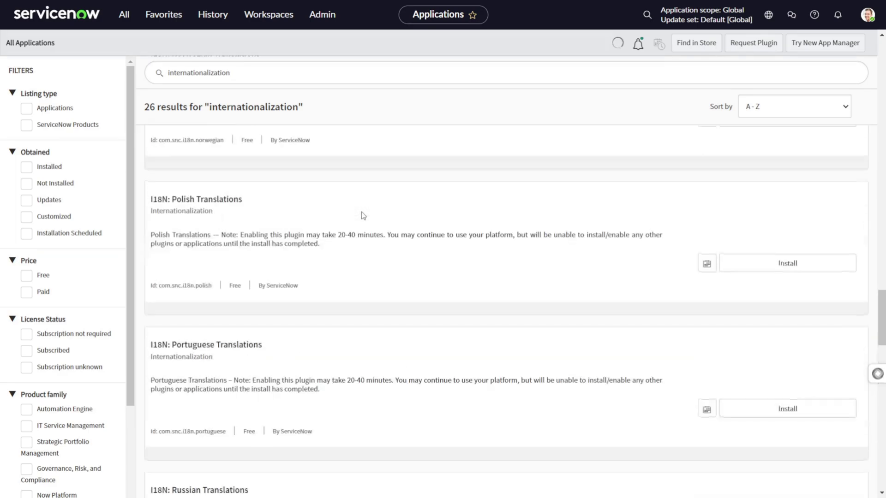
scroll(329, 233, up, 20)
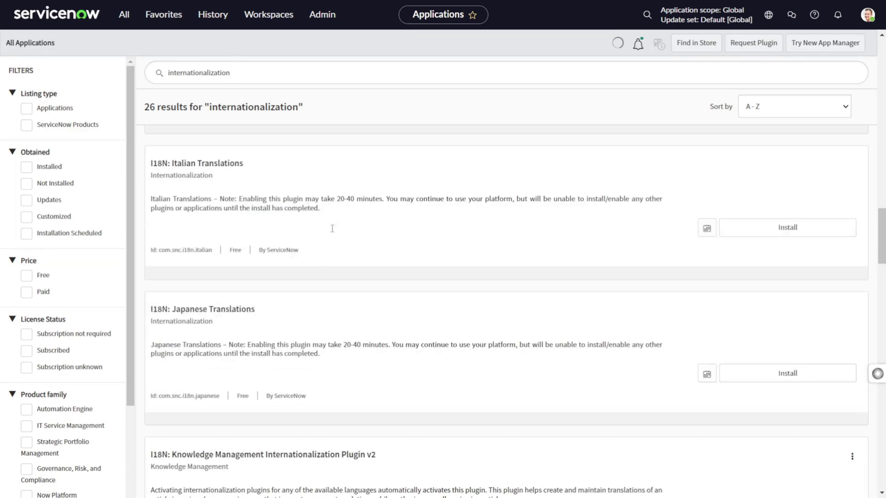
Open System UI > Messages and highlight a Deutsch entry's language and translation text
click(124, 18)
text(me)
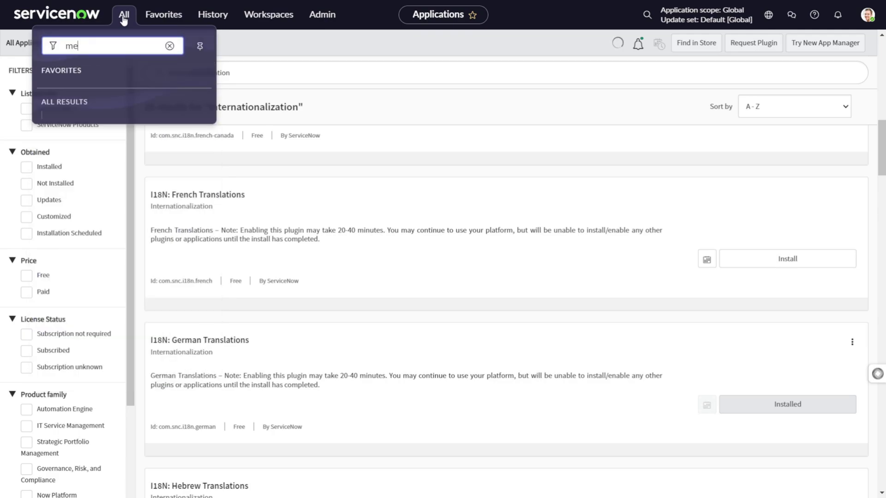
text(ssa)
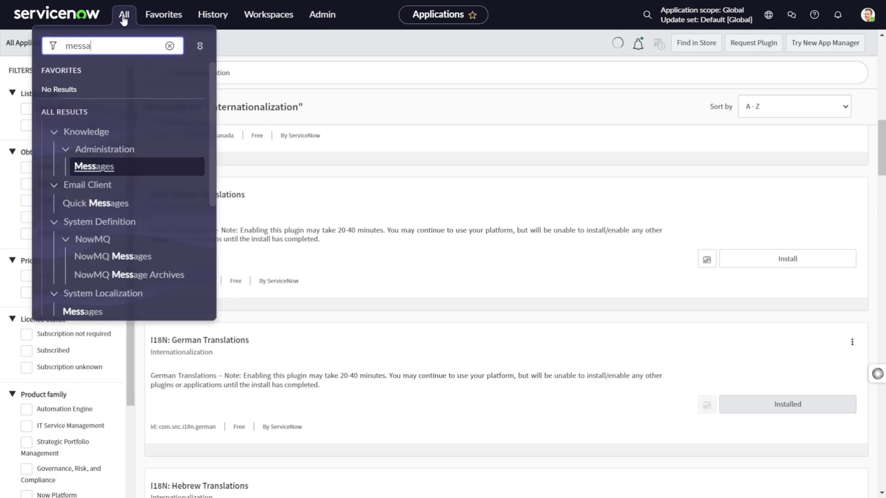
text(g)
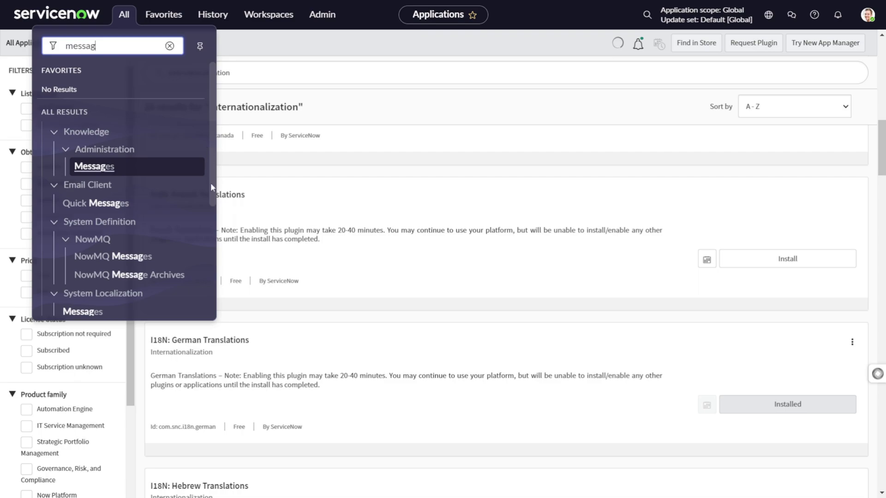
scroll(162, 278, down, 4)
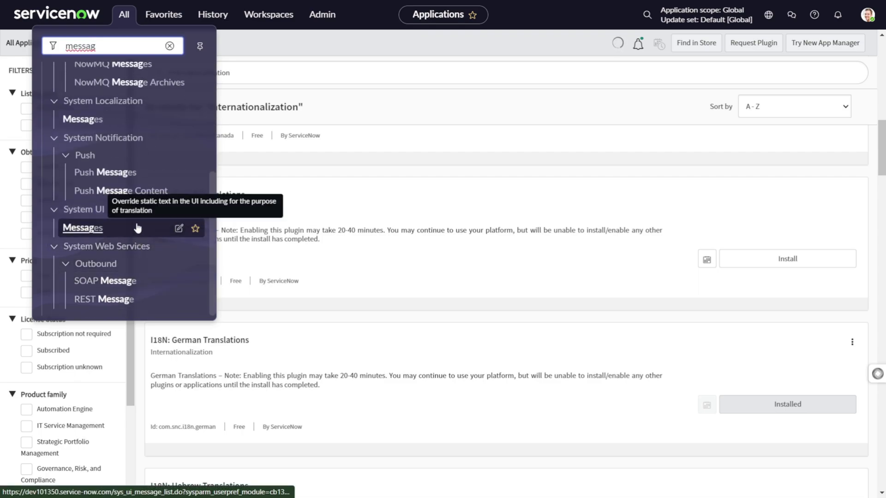
scroll(163, 225, up, 4)
scroll(163, 224, down, 3)
click(122, 119)
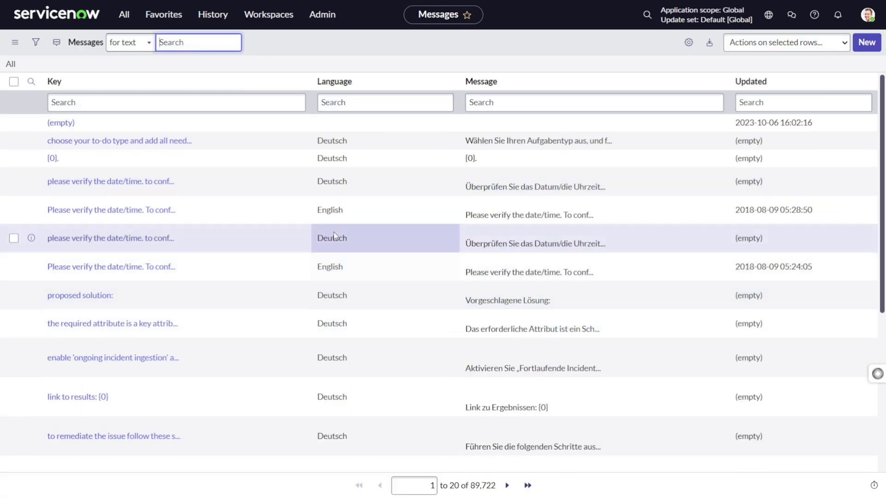
double_click(355, 239)
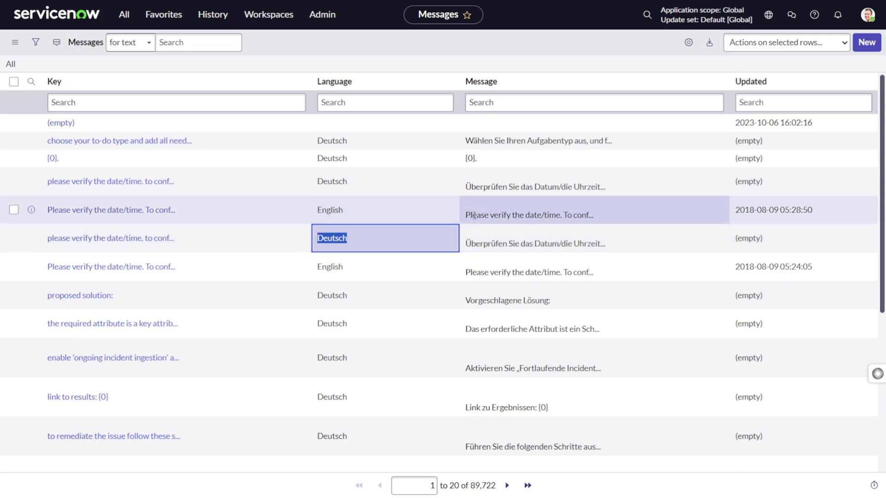
drag(463, 245, 610, 252)
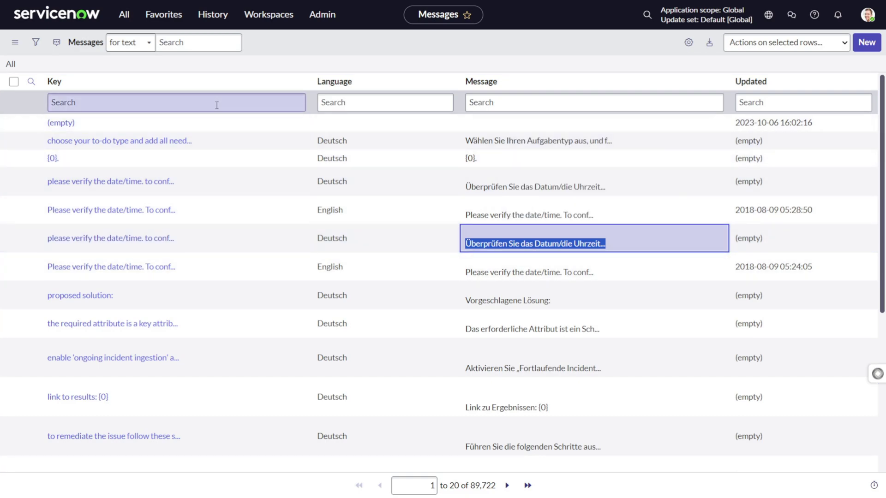
Search the navigator for 'incident', then clear the search and close the navigator
click(130, 18)
key(BackSpace)
text(incl)
key(BackSpace)
text(ident)
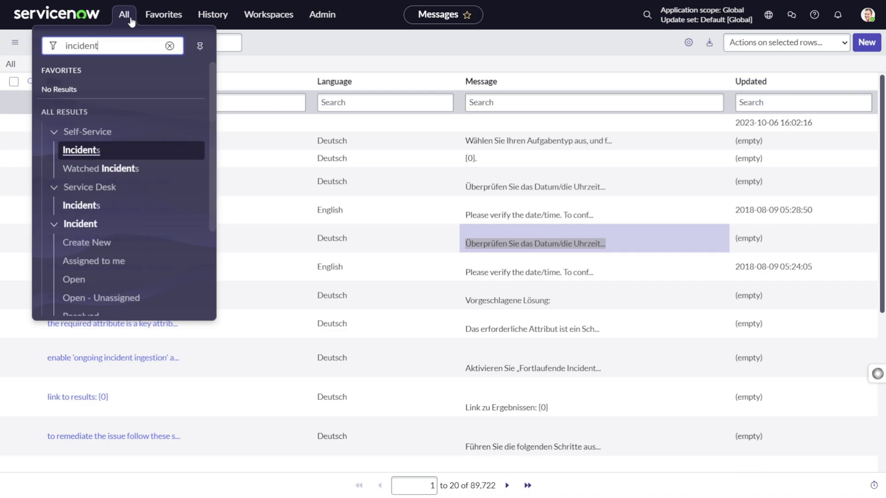
key(BackSpace)
key(BackSpace)
key(BackSpace)
key(BackSpace)
click(327, 69)
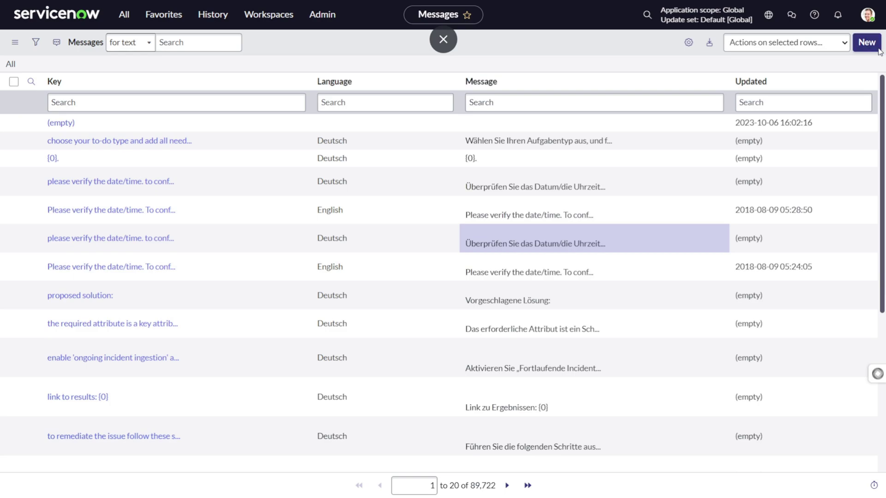
Submit a new message with key and text 'Hi I hope you are doing great.', then open a new tab
click(852, 50)
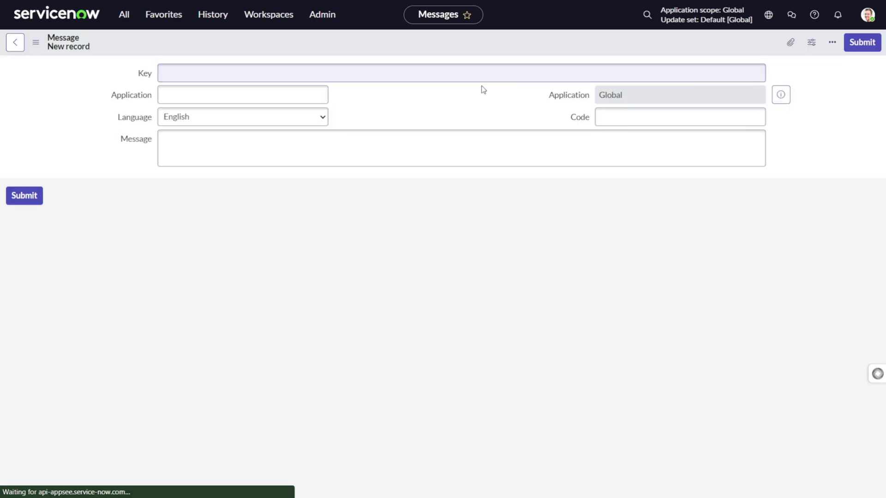
click(274, 74)
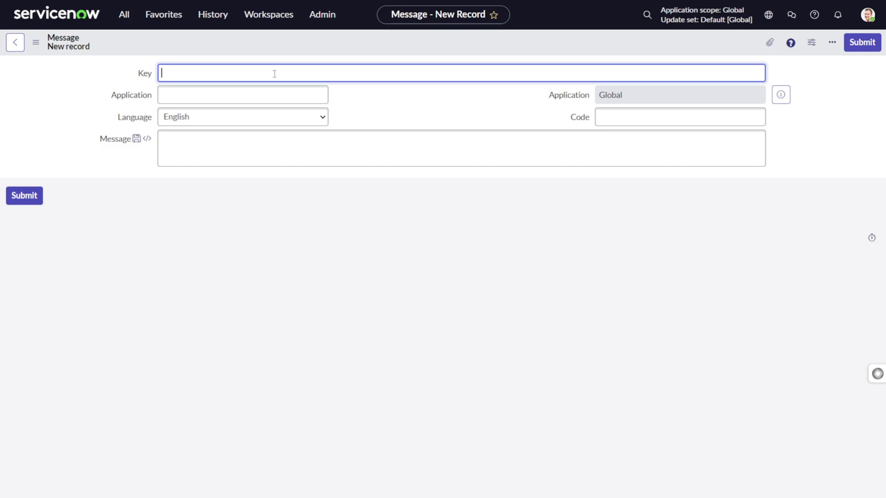
text(ope you are doing great.)
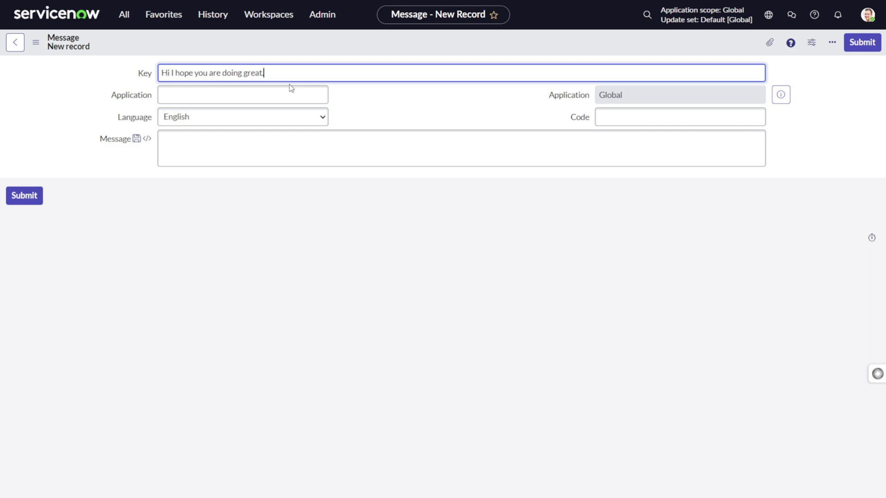
key(ctrl+a)
key(ctrl+c)
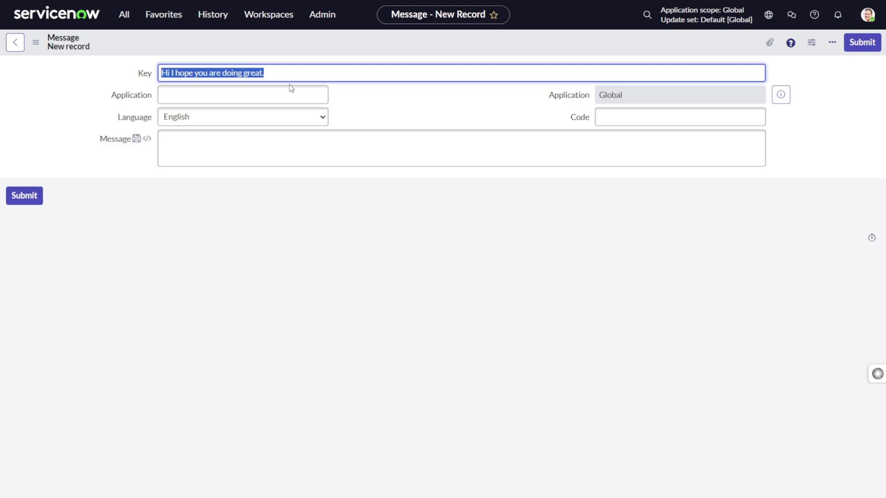
click(275, 143)
key(ctrl+v)
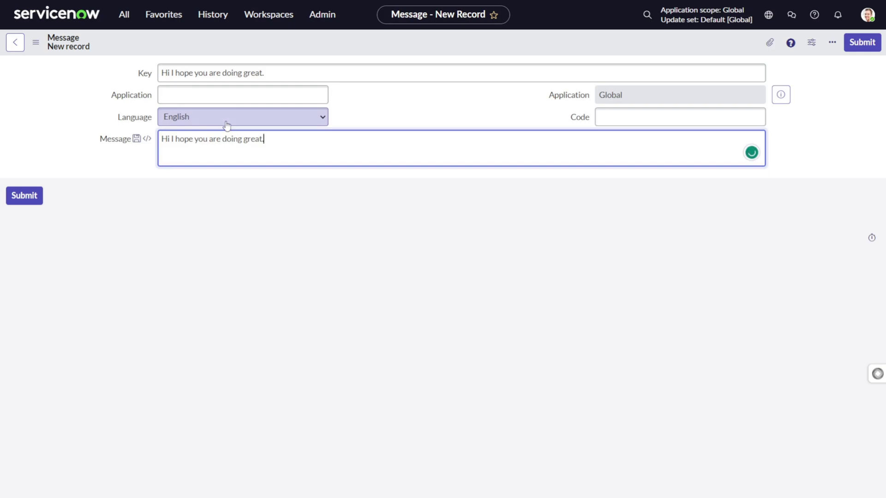
click(428, 111)
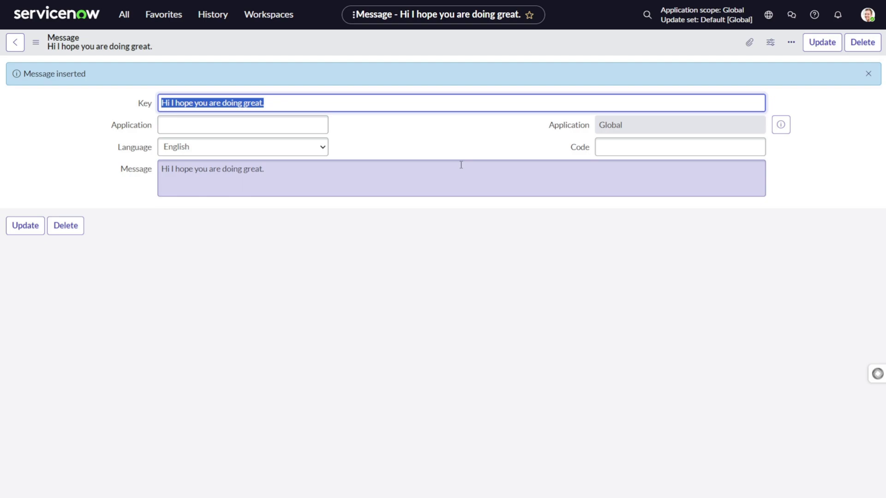
key(ctrl+t)
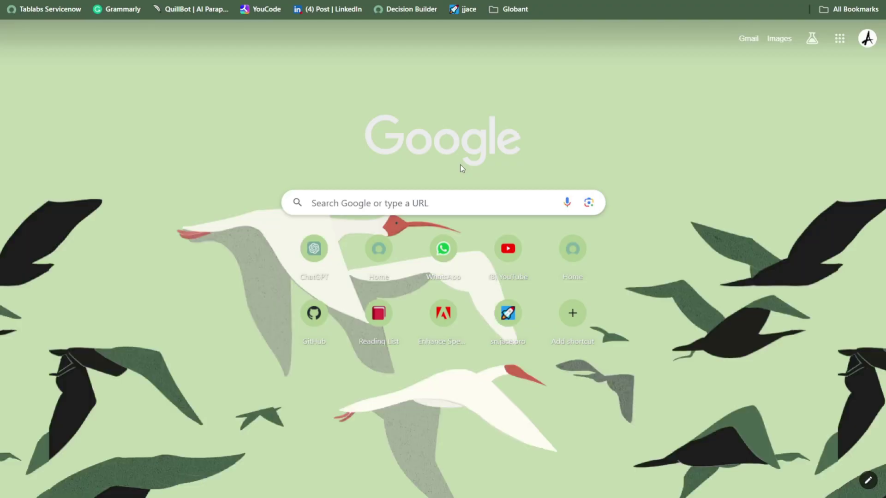
Search Google for 'google translate', paste the greeting, and go to the Google Translate site
click(445, 58)
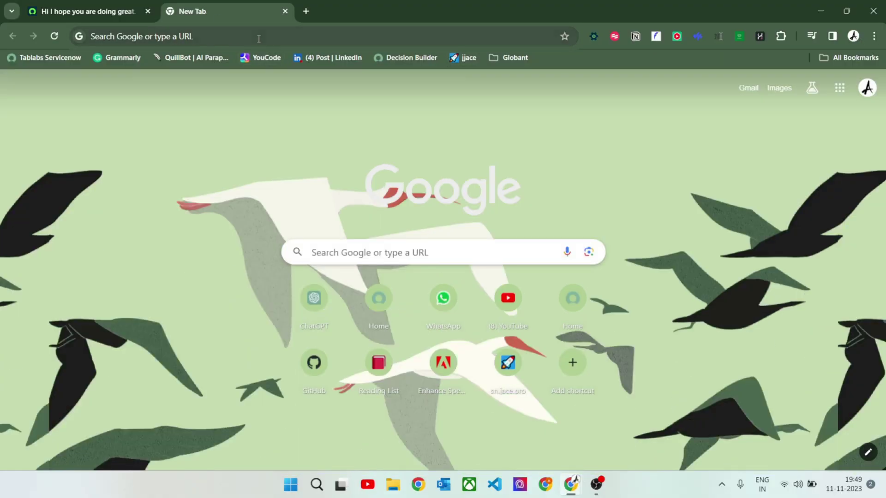
click(258, 39)
text(goo)
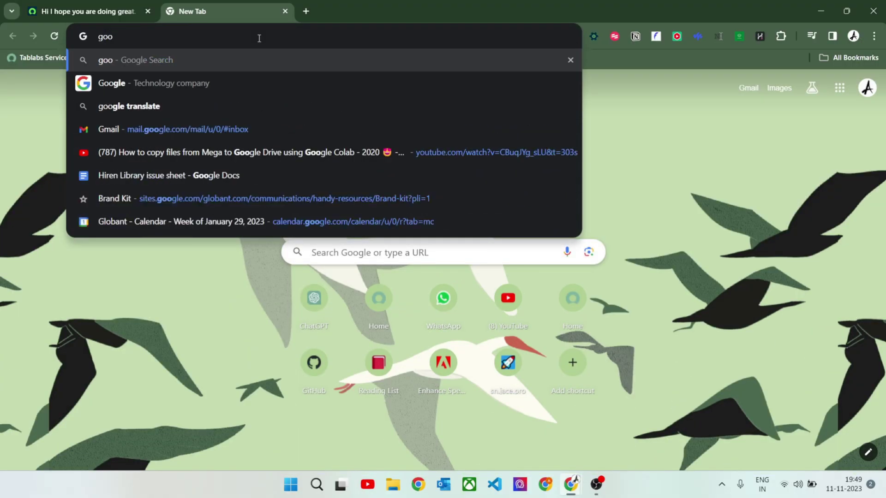
key(Down)
key(Down)
key(Return)
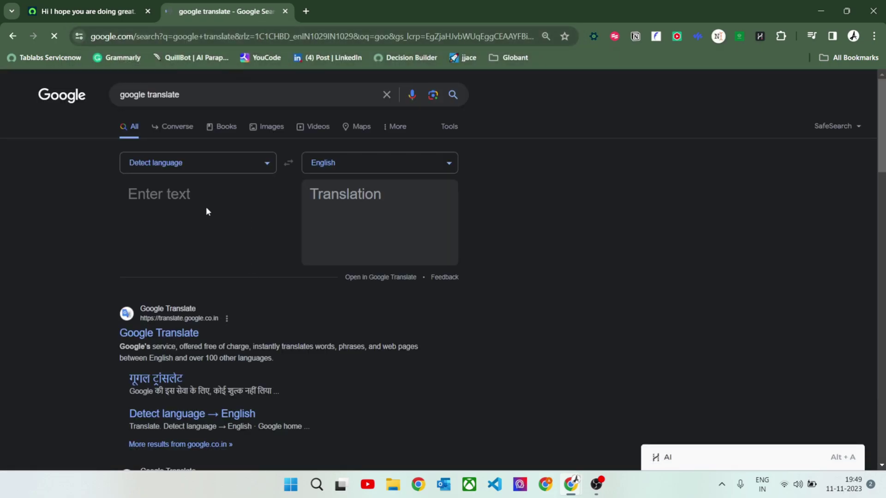
click(187, 202)
text(doing great.)
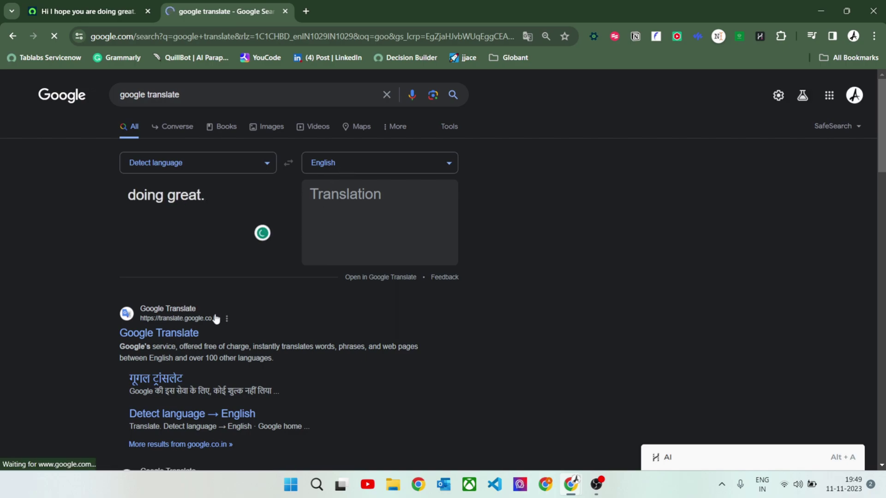
click(179, 334)
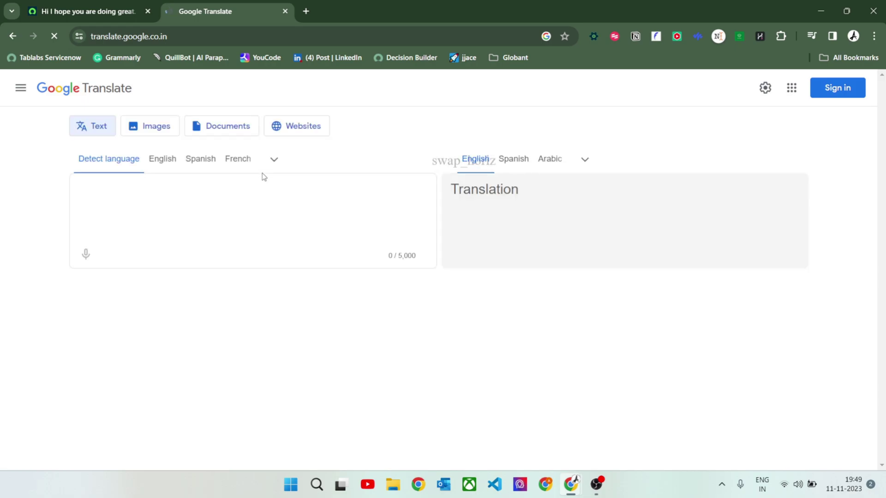
Paste the greeting into Google Translate's source box and try opening the target-language list
click(171, 196)
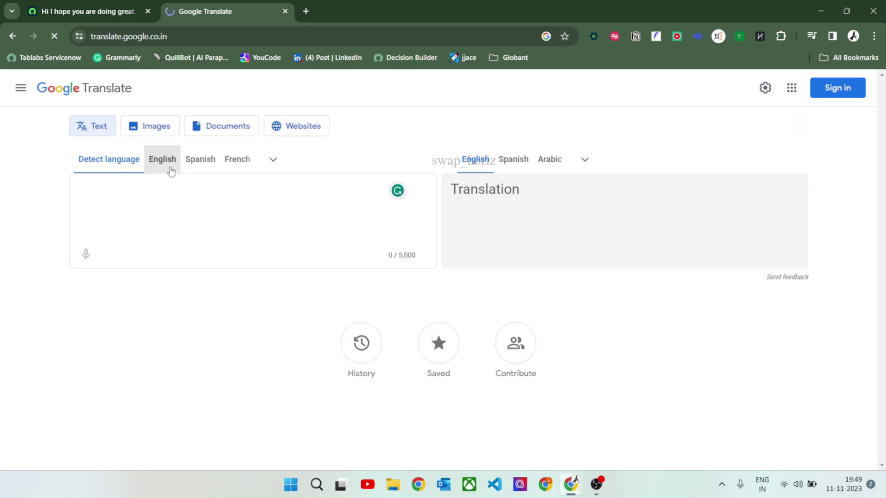
click(161, 191)
text(Hi I hope you are doing great.)
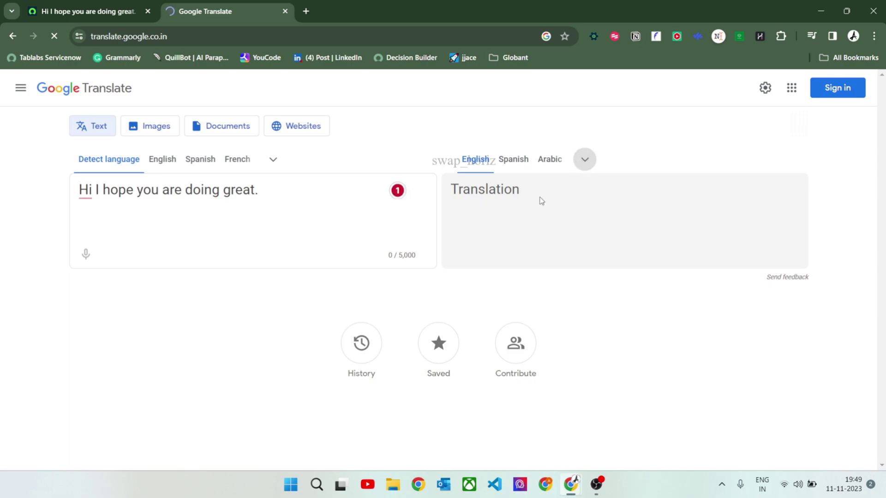
click(585, 167)
click(578, 164)
Duplicate the Google Translate tab and switch between the two tabs
right_click(217, 16)
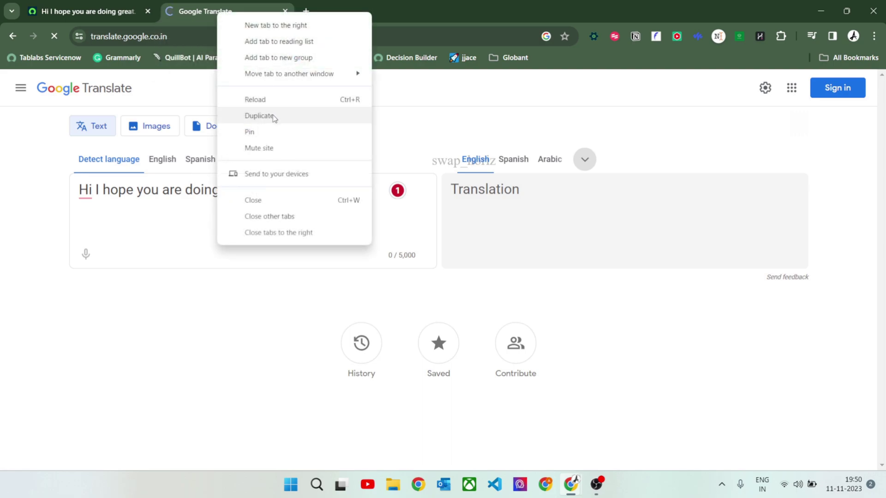
click(273, 115)
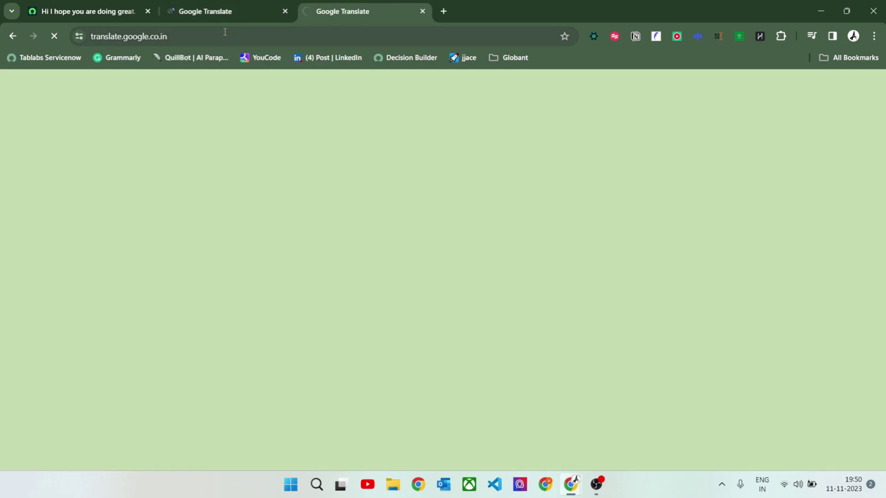
click(201, 14)
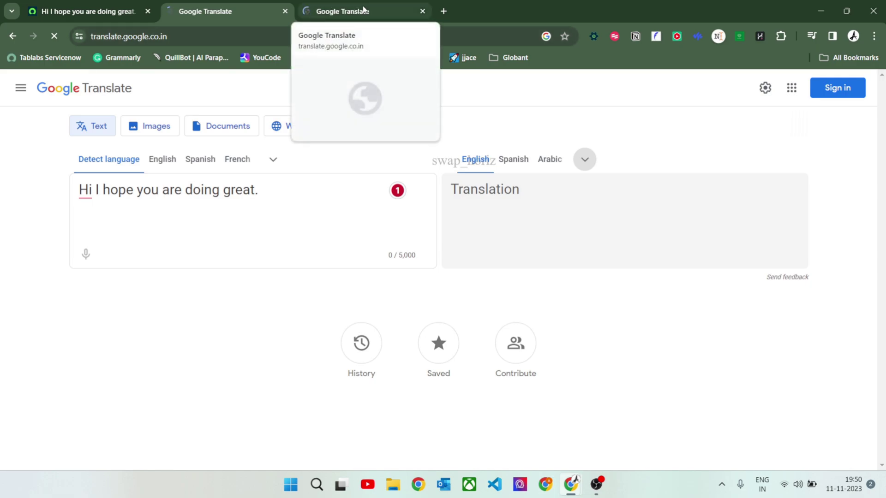
click(364, 9)
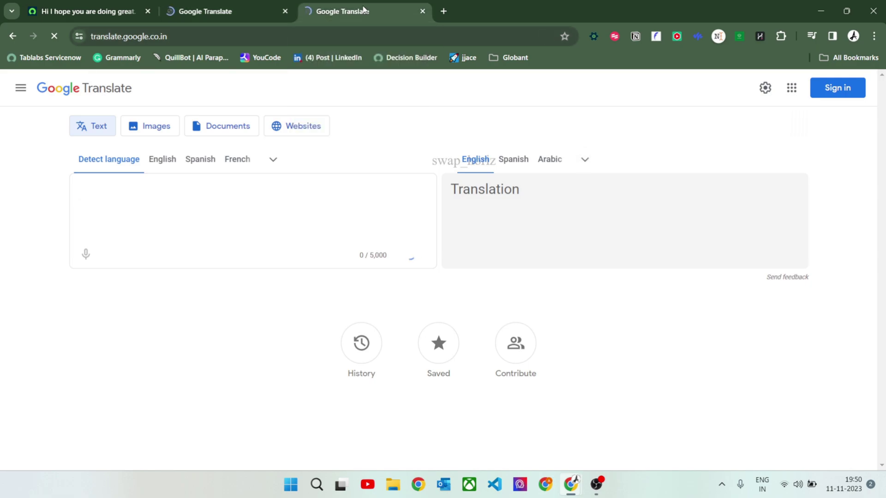
click(224, 15)
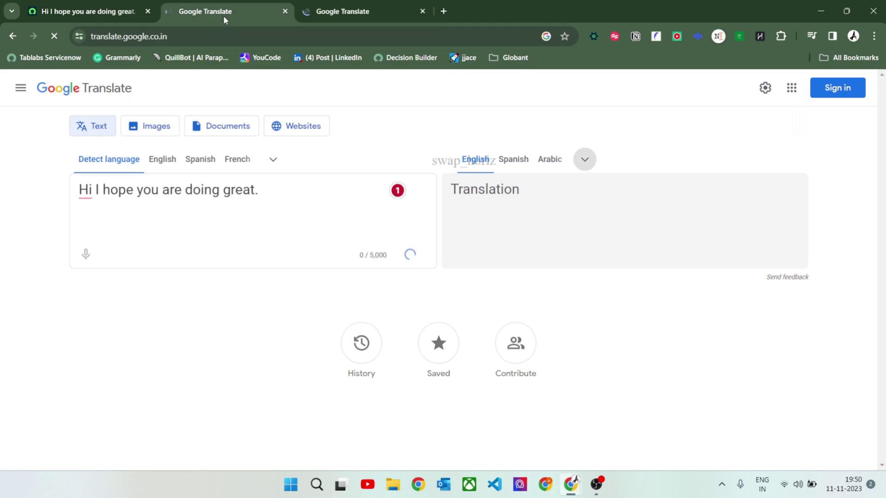
click(356, 15)
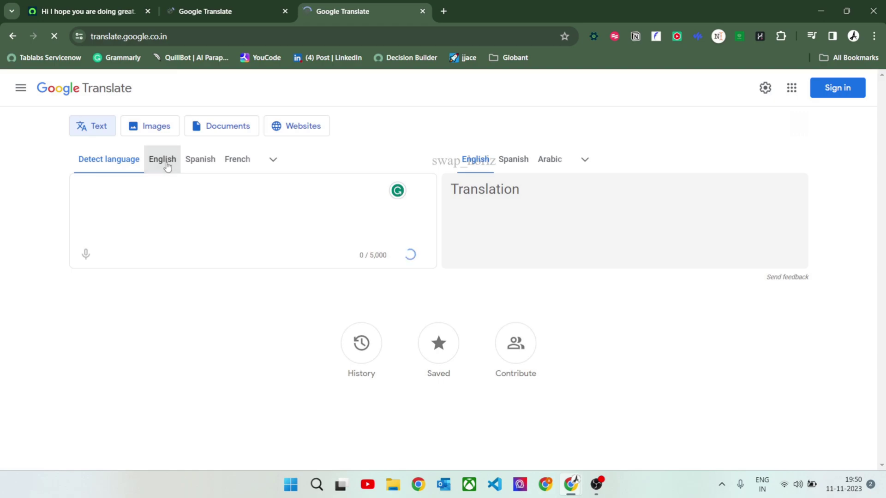
Search 'language translator' and paste the greeting into the quick translator
click(356, 35)
text(lan)
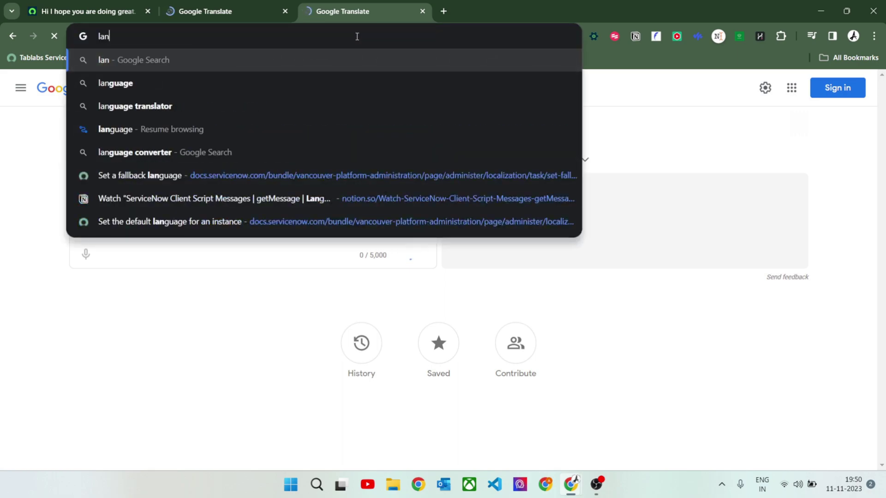
text(guag)
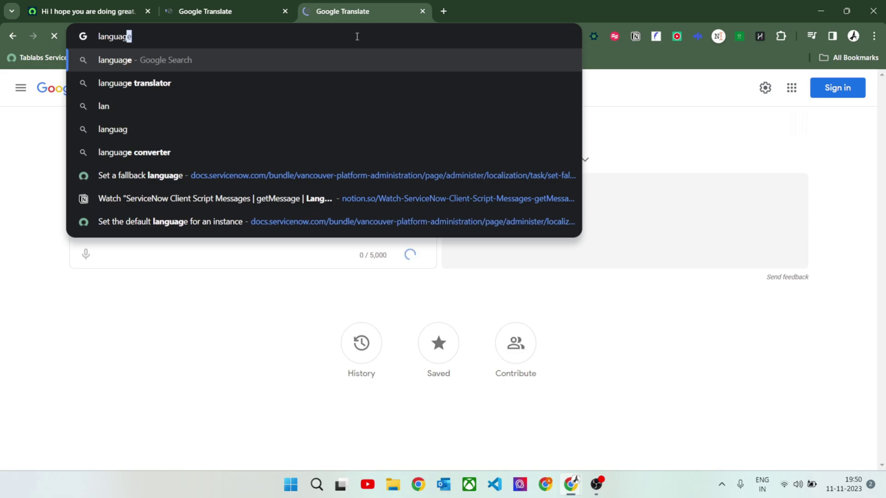
text(e tra)
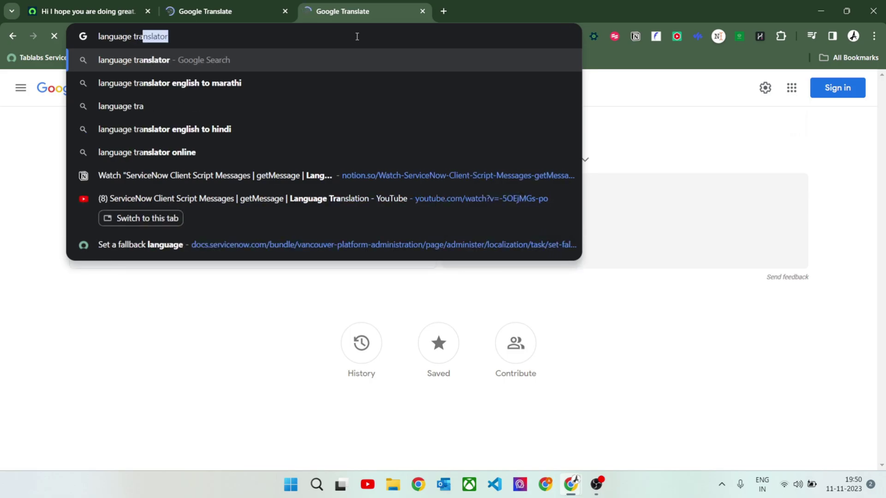
key(Return)
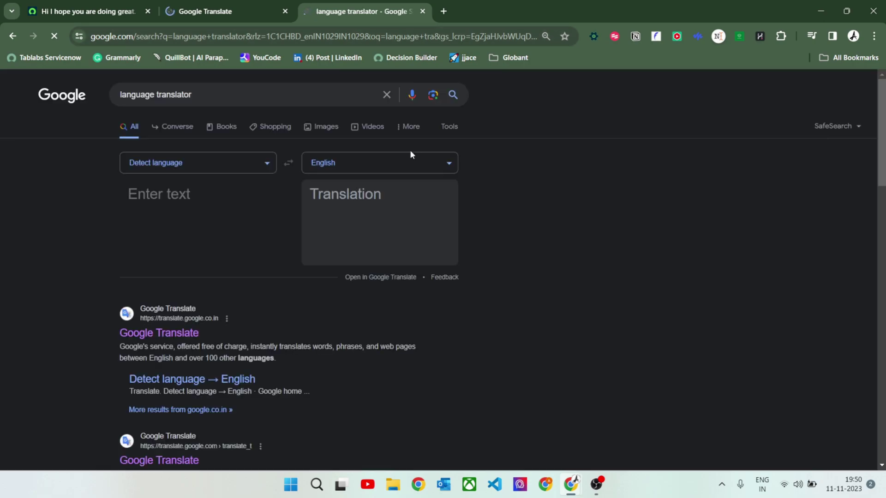
click(197, 202)
text(doing great.)
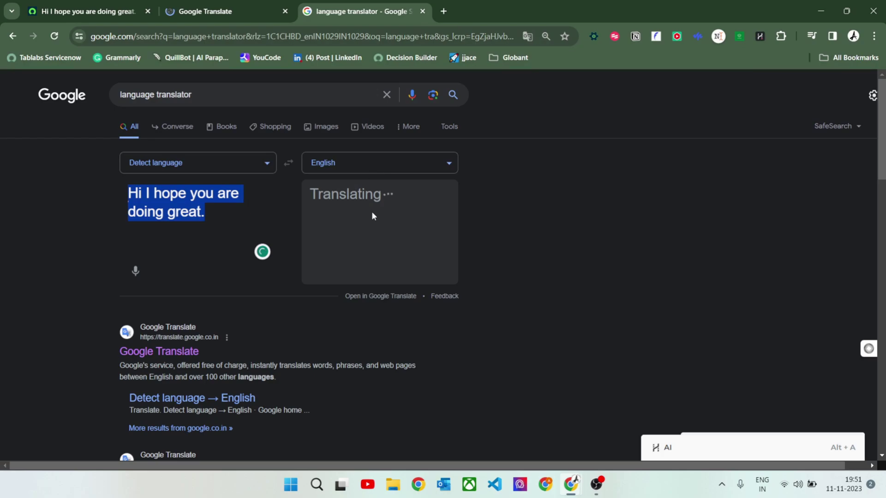
Translate the greeting into Dutch and select the Dutch output text
scroll(371, 213, down, 5)
scroll(393, 351, up, 6)
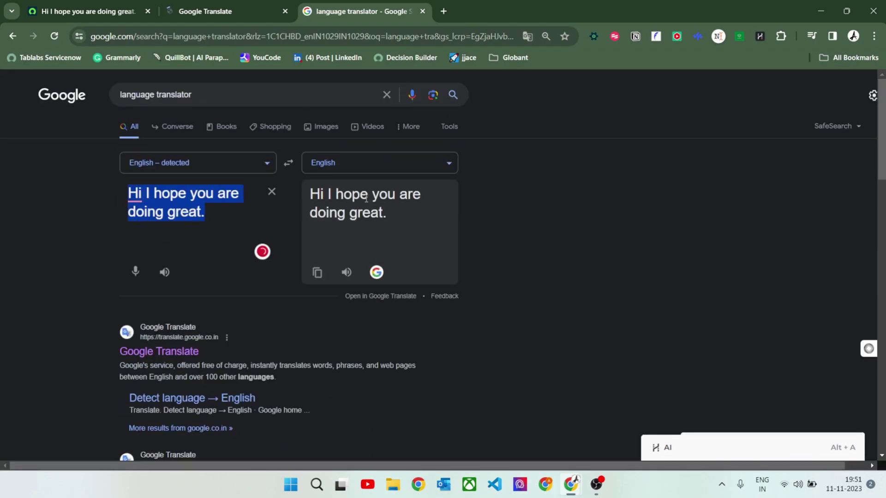
click(363, 159)
scroll(180, 244, down, 5)
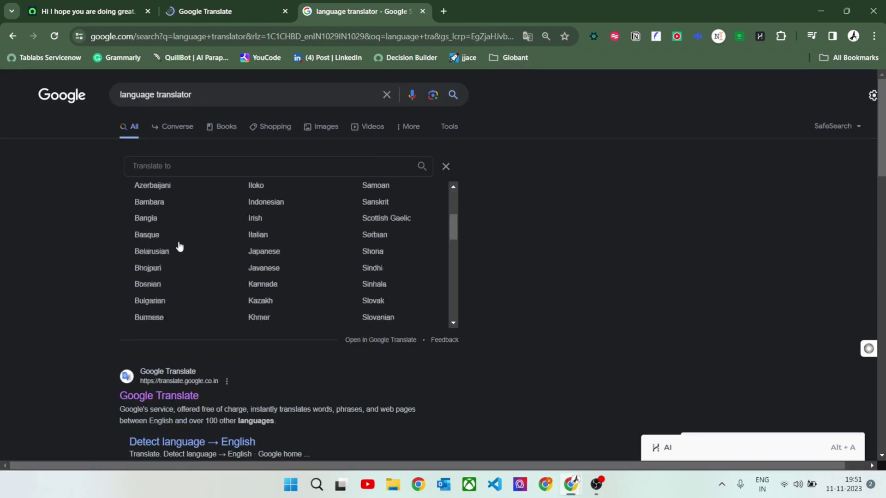
scroll(181, 261, down, 3)
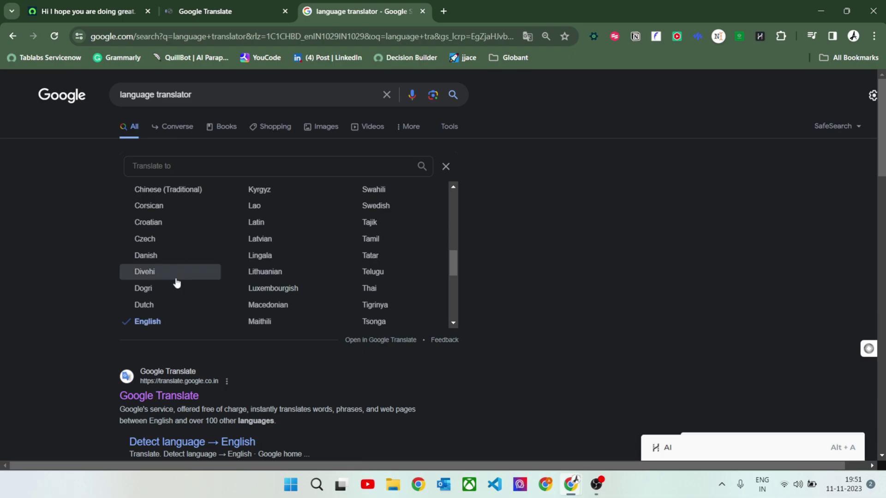
click(170, 307)
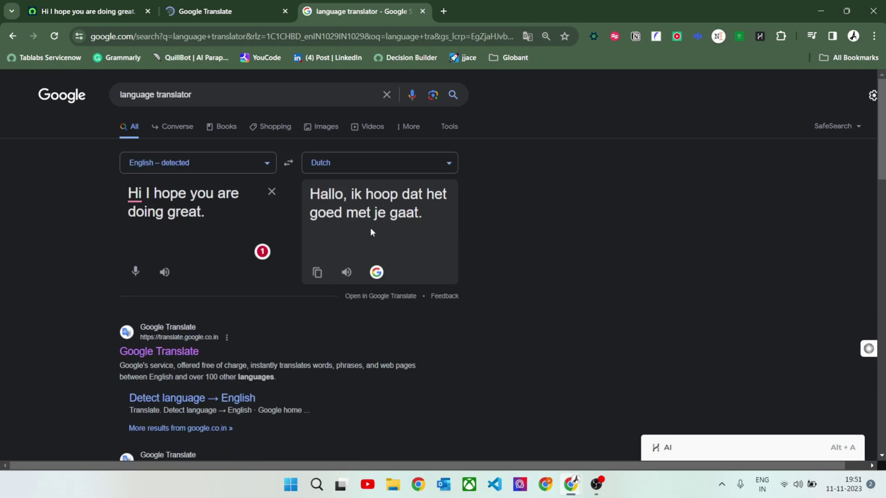
drag(429, 212, 307, 193)
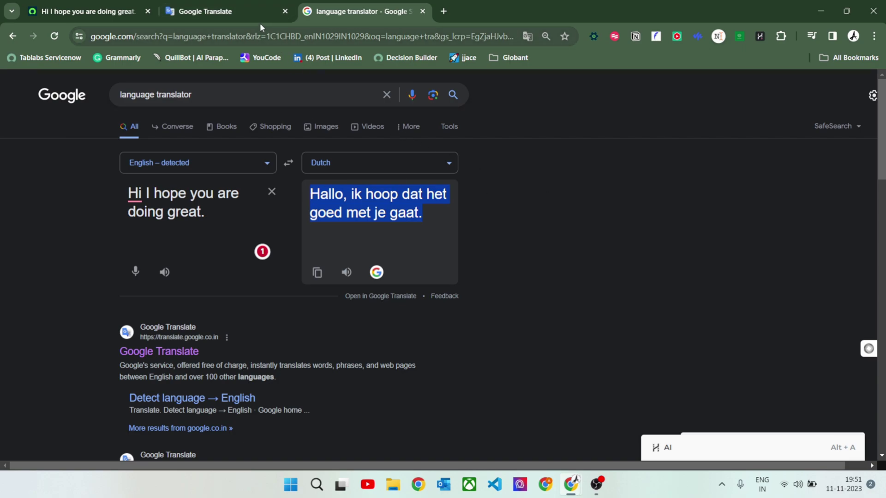
Set language Deutsch, paste 'Hallo, ik hoop dat het goed met je gaat.' as the message, and Insert and Stay
click(116, 13)
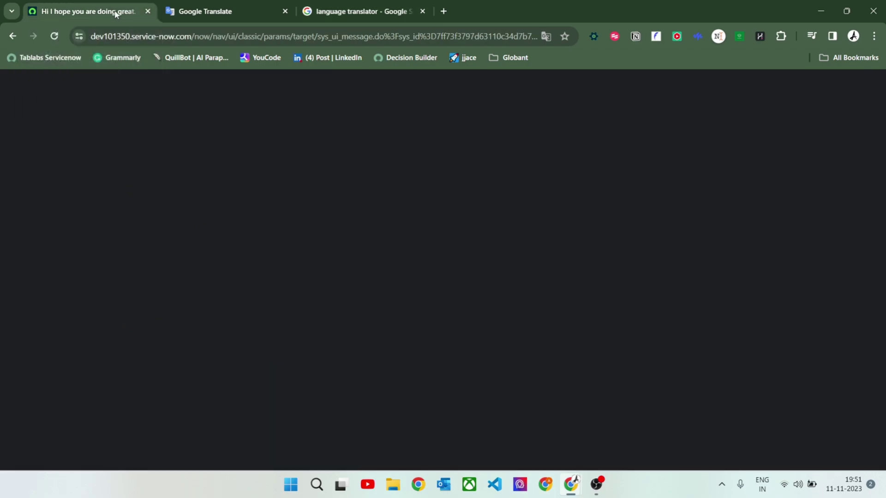
key(F11)
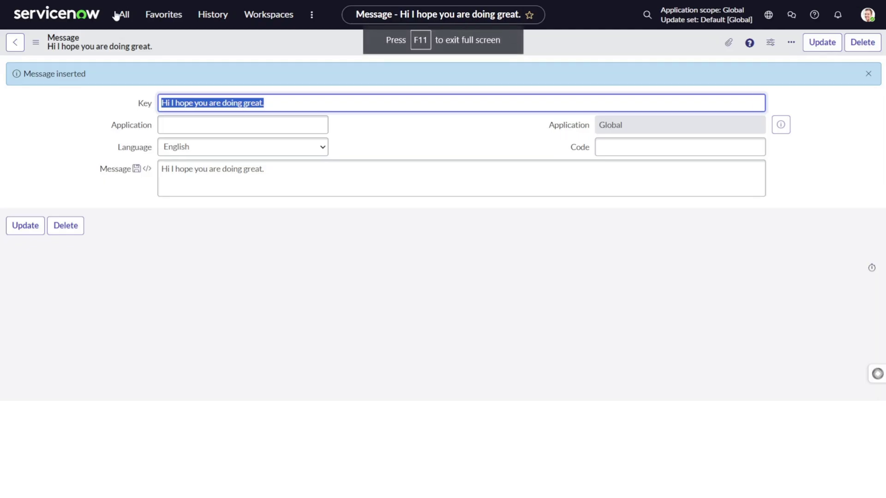
click(281, 101)
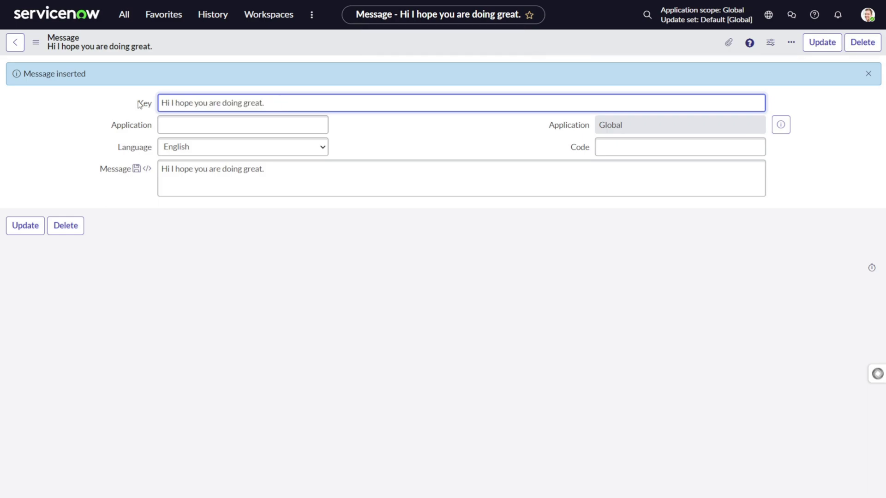
click(221, 147)
click(222, 162)
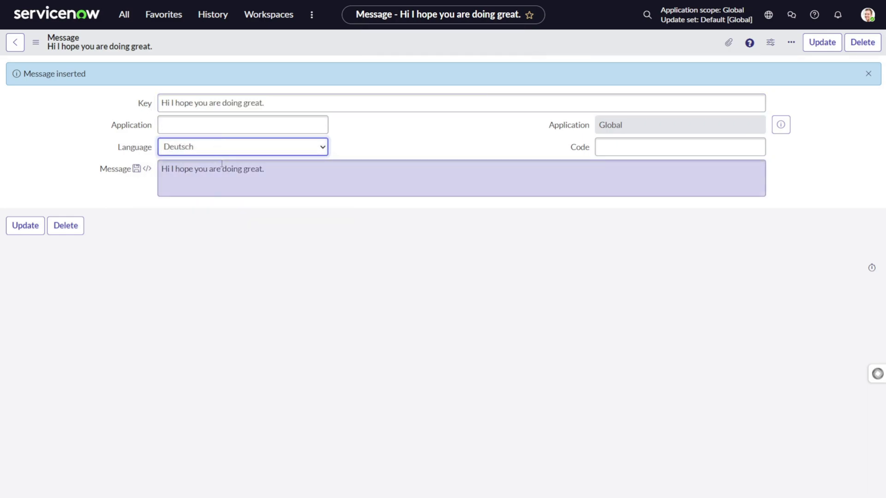
drag(293, 168, 108, 174)
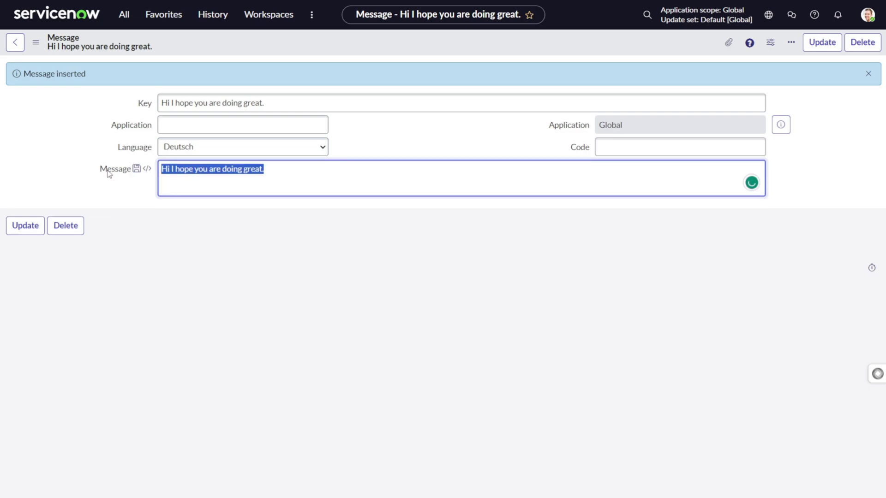
text(Hallo, ik hoop dat het goed met je gaat.)
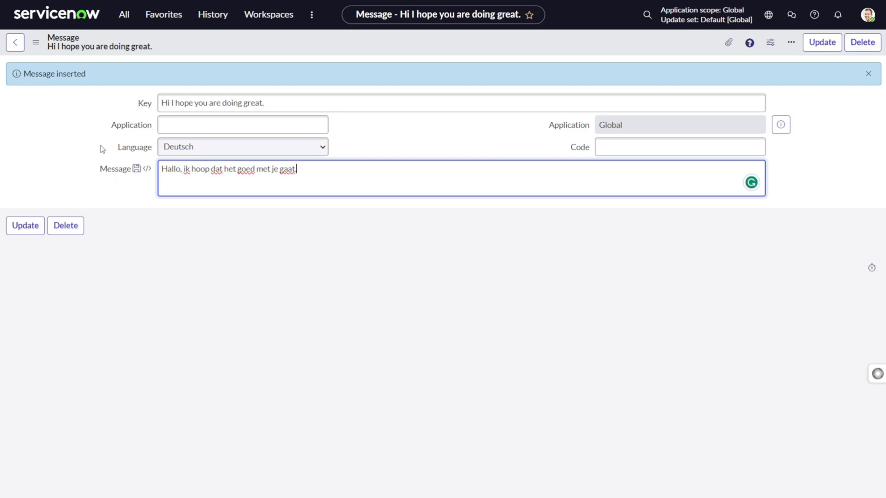
right_click(284, 43)
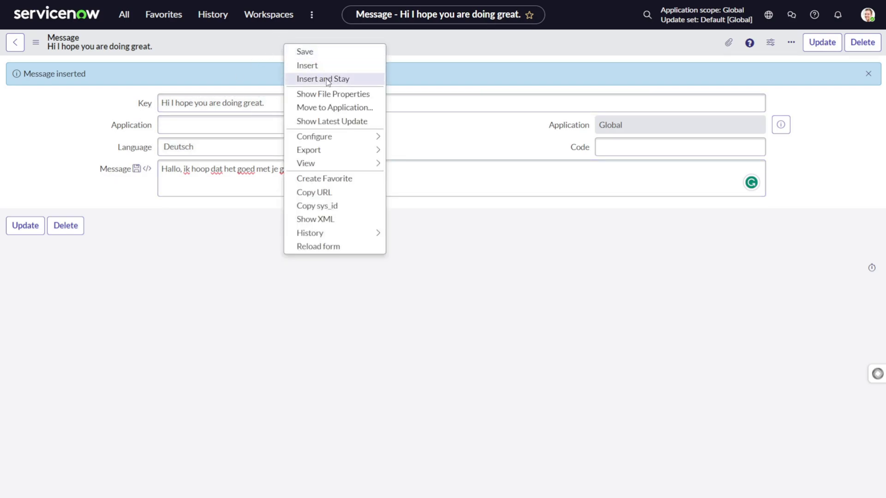
click(328, 79)
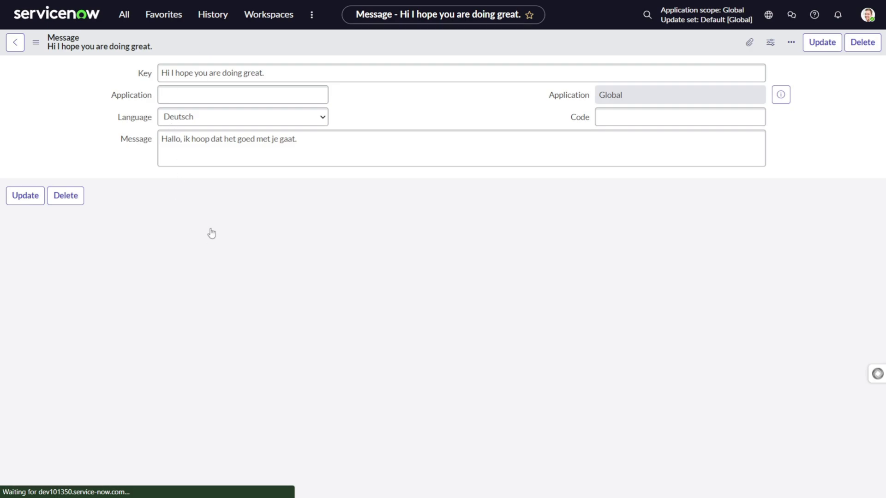
Go to incident.list and choose Configure > Client Scripts from the list header menu
click(359, 76)
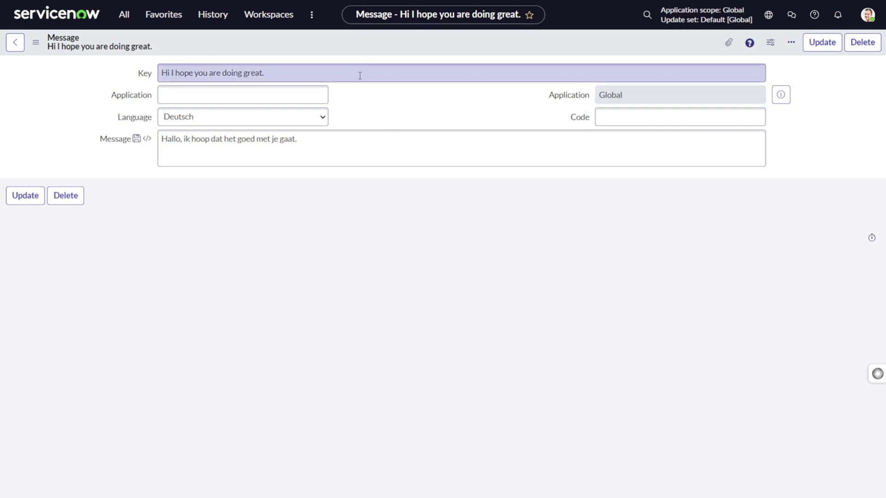
key(ctrl+a)
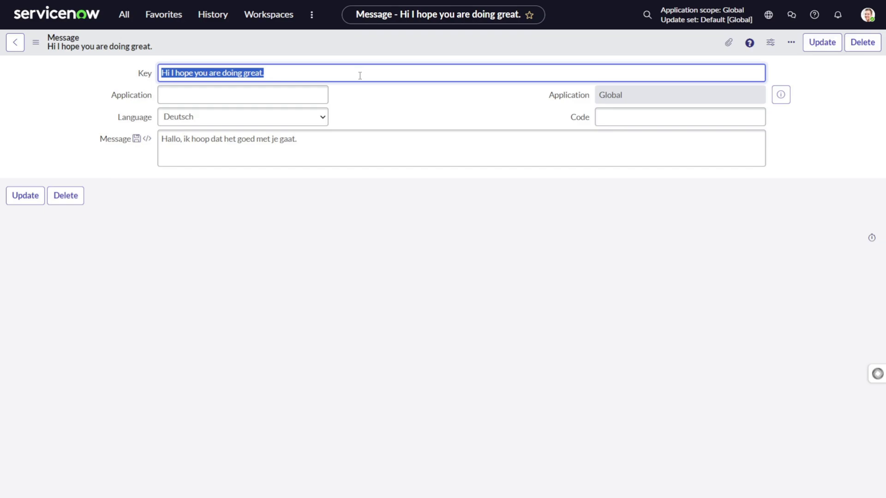
click(124, 15)
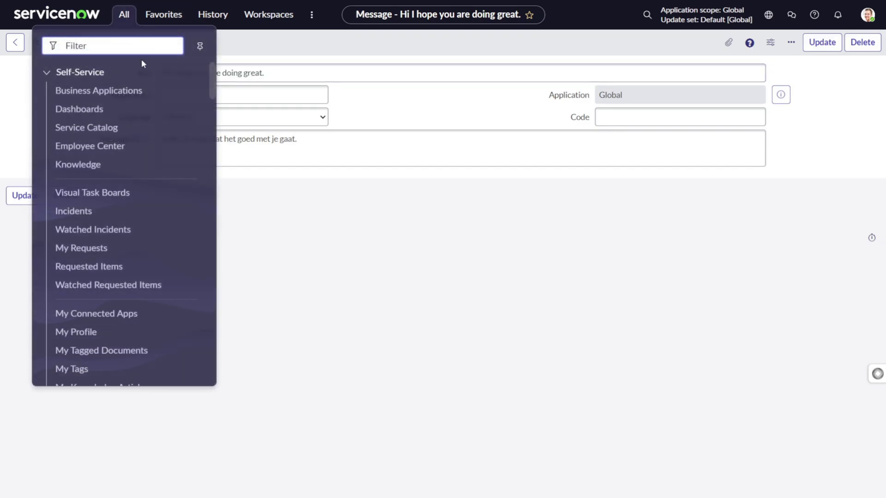
text(incident.list)
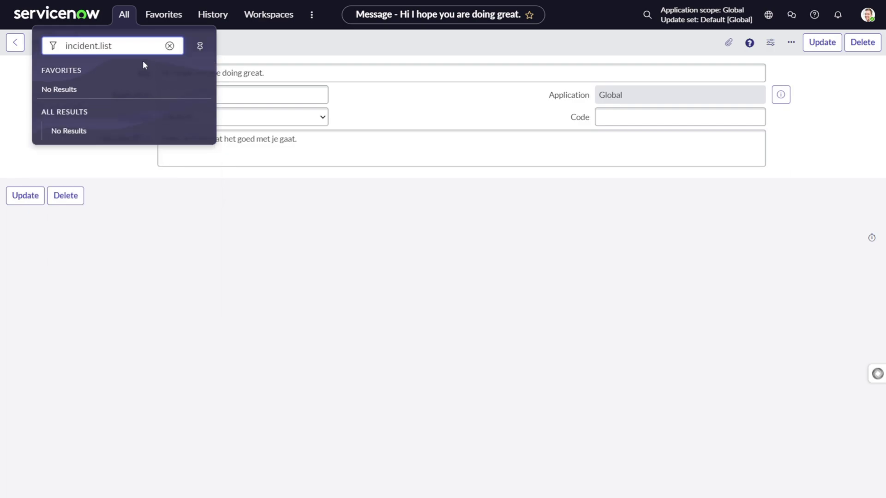
key(Return)
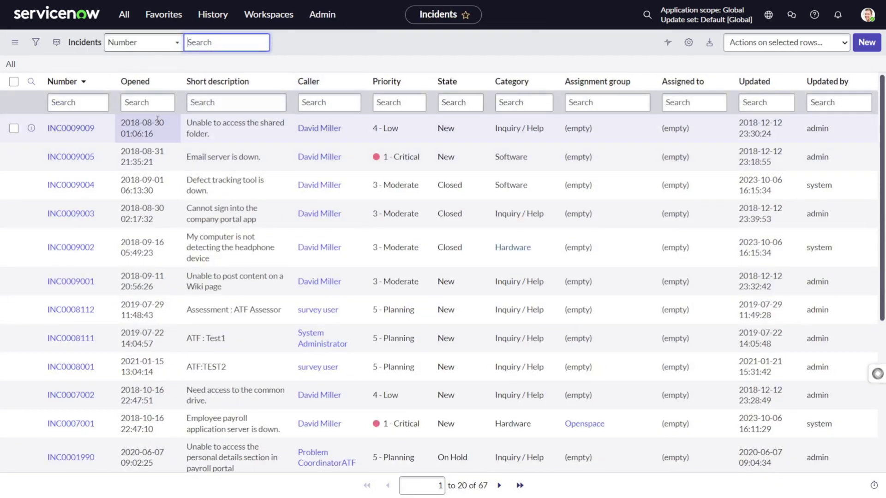
right_click(247, 89)
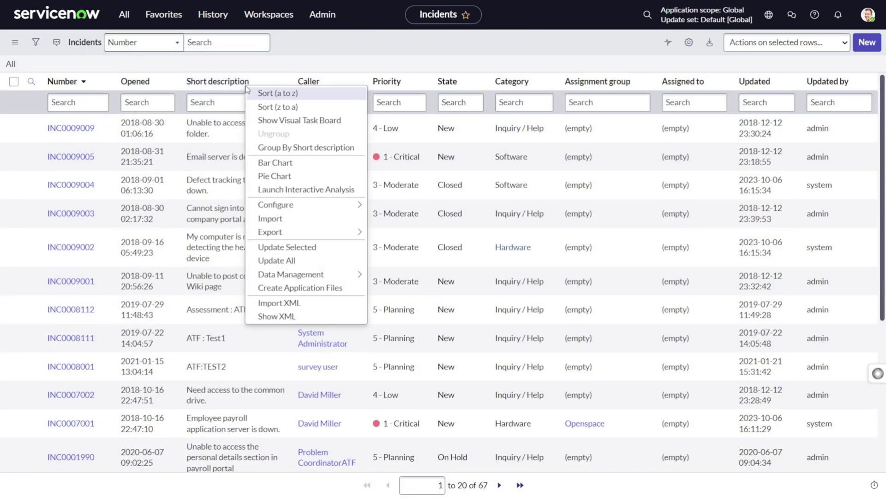
mouse_move(267, 206)
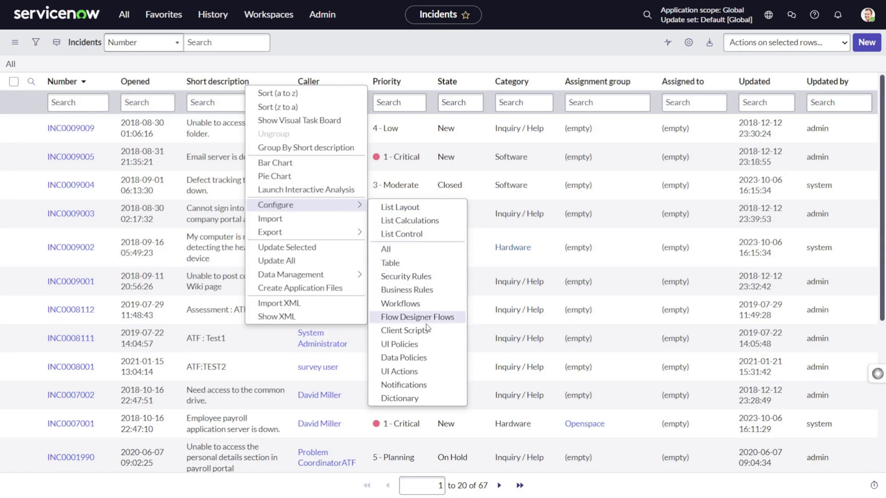
click(426, 331)
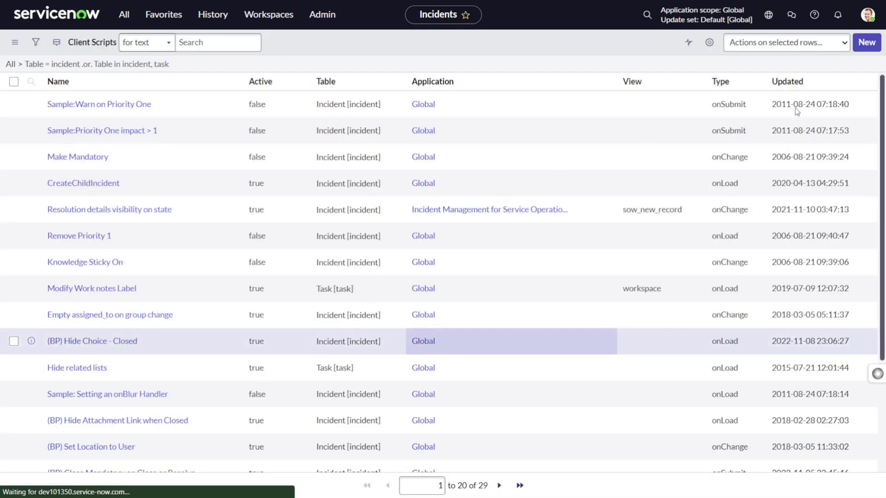
Create a new client script named 'Language change script' with type onLoad
click(865, 42)
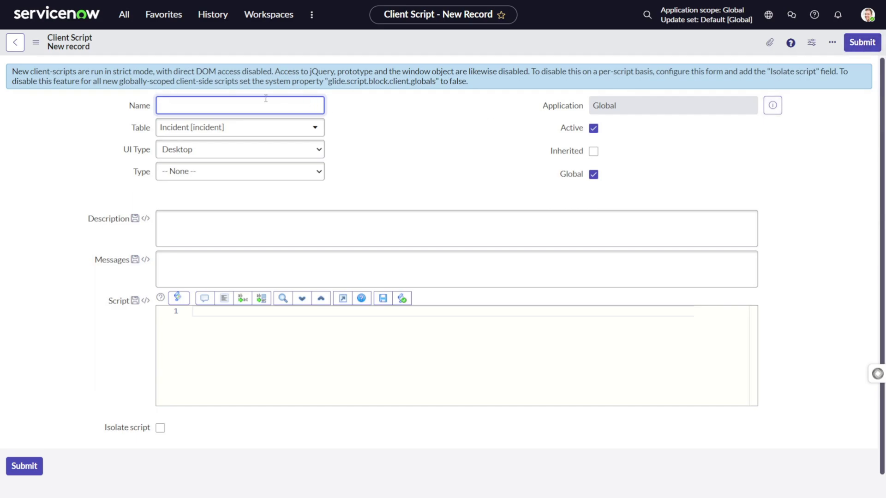
text(Language change script)
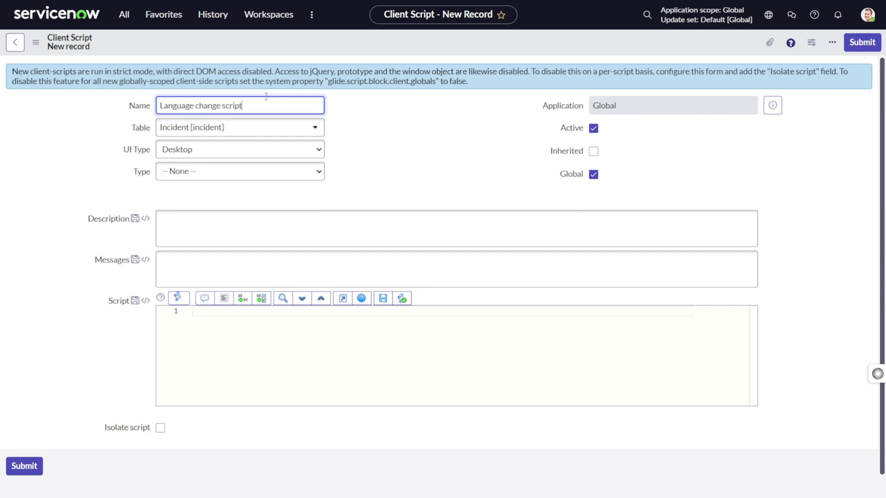
click(219, 338)
click(311, 176)
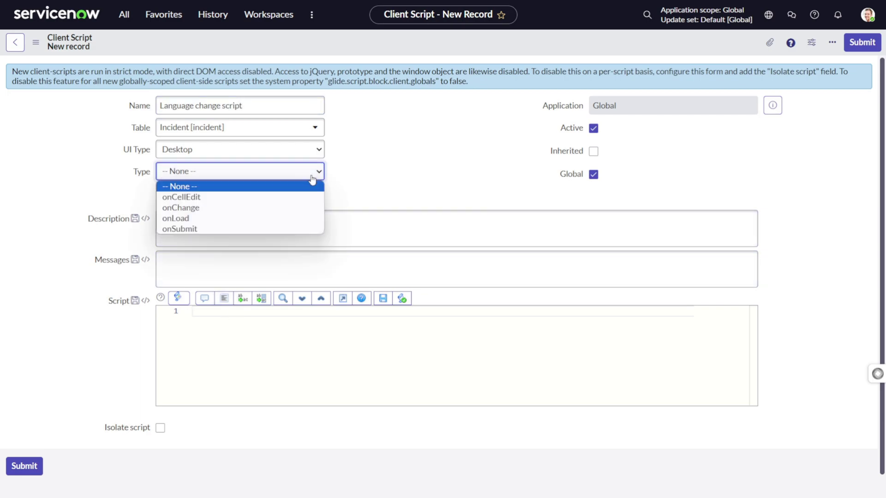
click(258, 220)
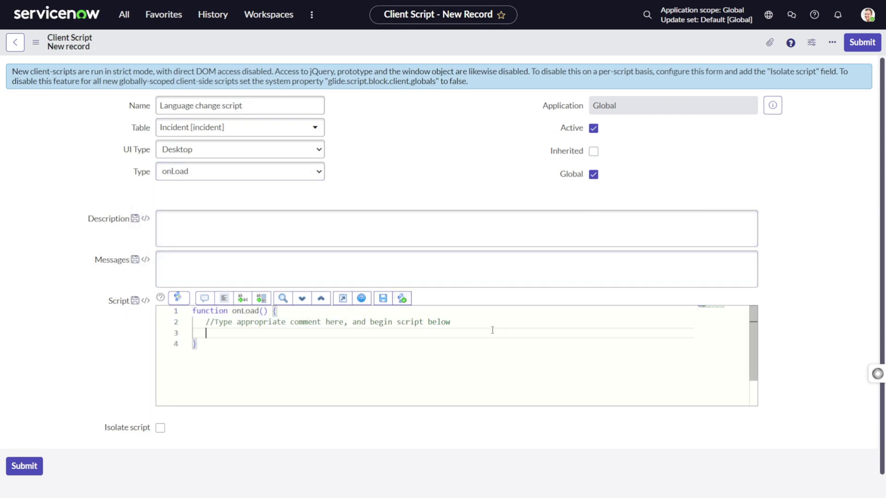
Add g_form.addErrorMessage('Hi I hope you are doing great.'); to the script and paste the greeting into Messages
click(483, 325)
key(Return)
key(Return)
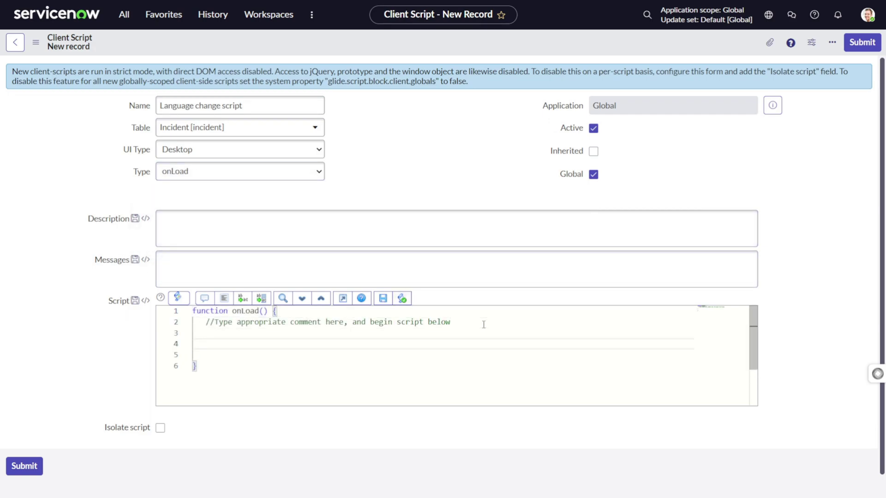
text(g_)
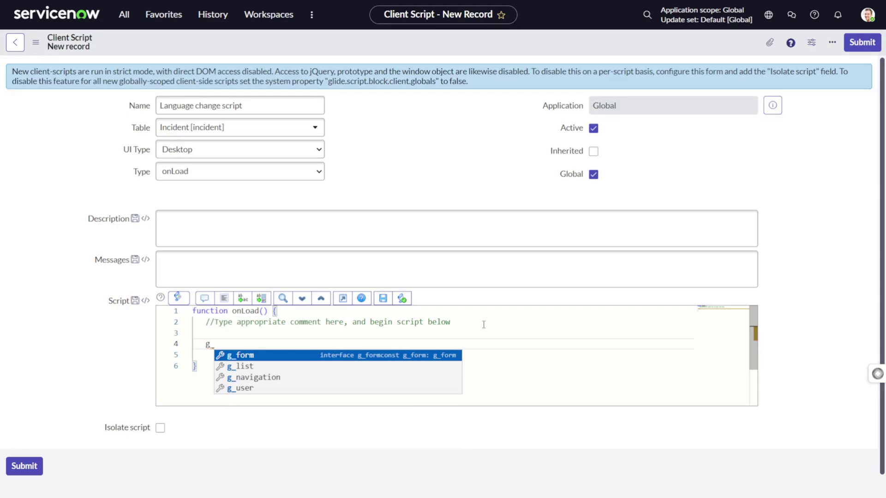
text(form)
key(Return)
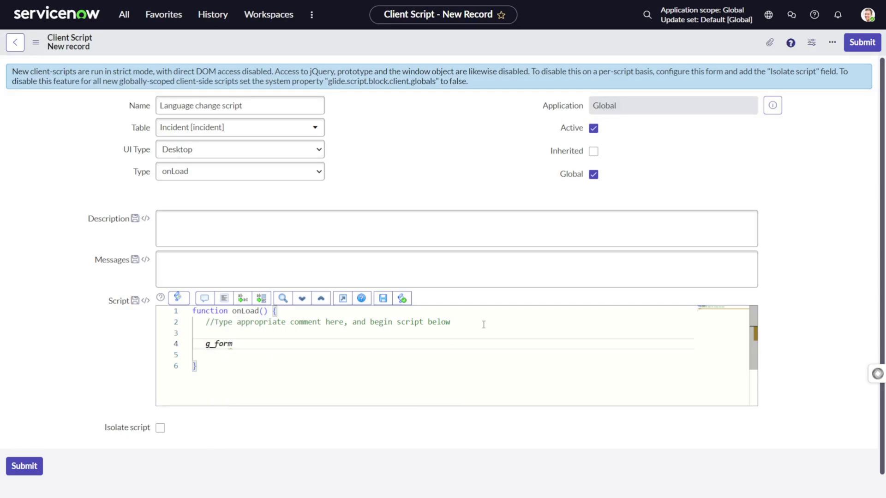
text(.getm)
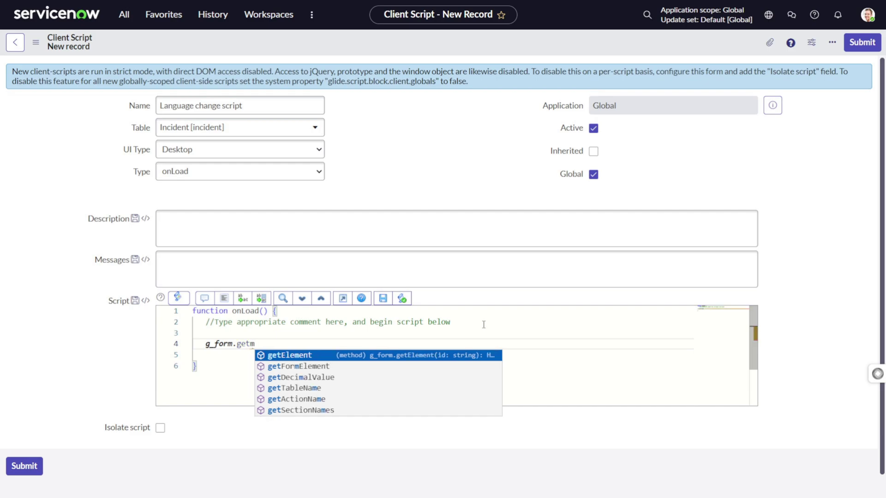
key(BackSpace)
key(BackSpace)
key(BackSpace)
key(BackSpace)
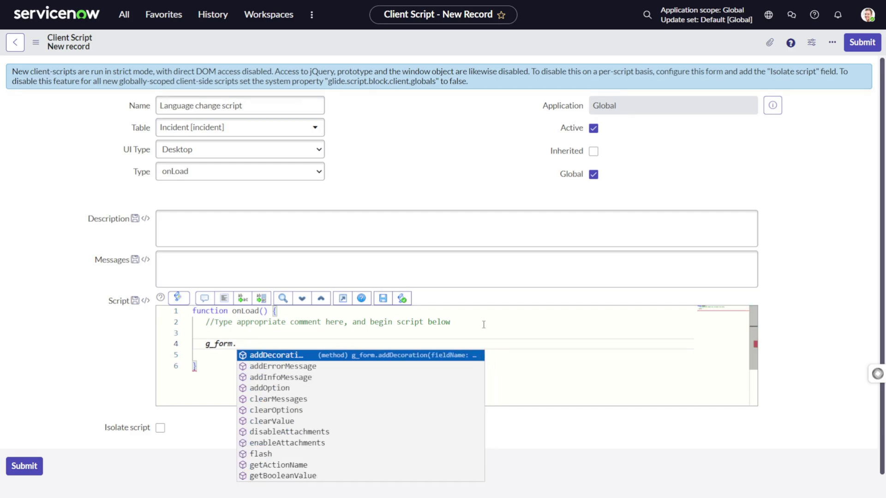
text(add)
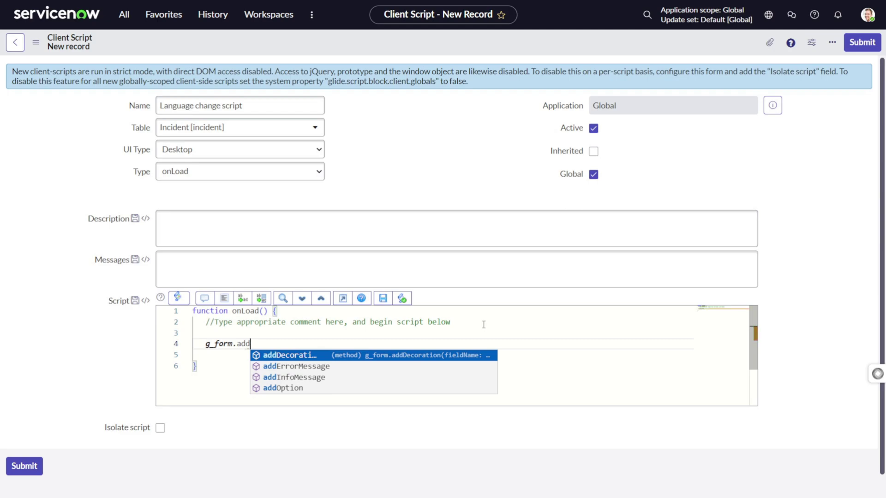
key(Down)
key(Return)
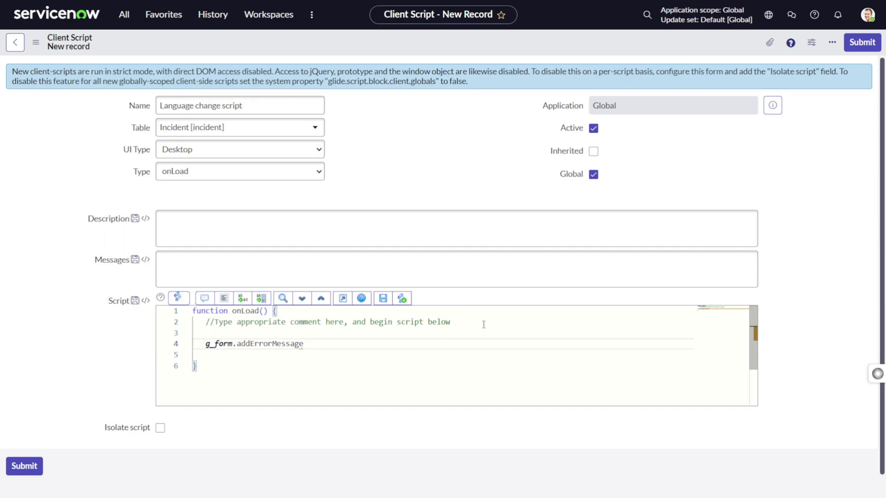
text(()
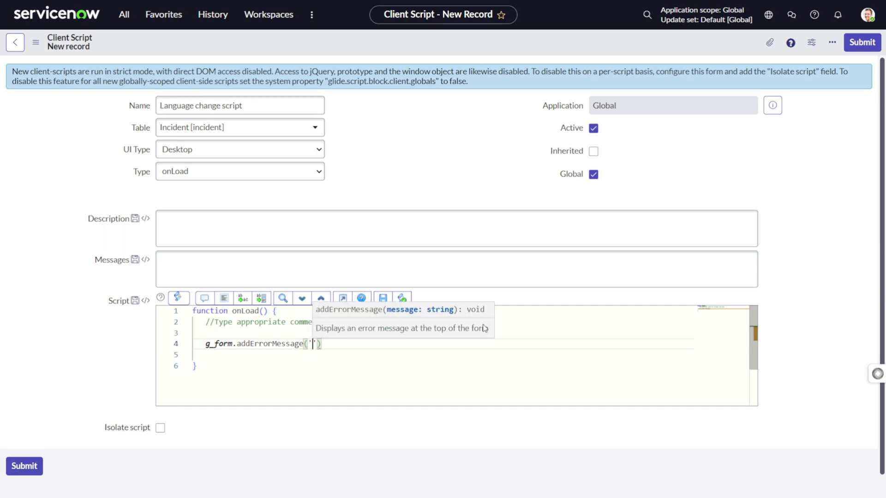
text('Hi I hope you are doing great.')
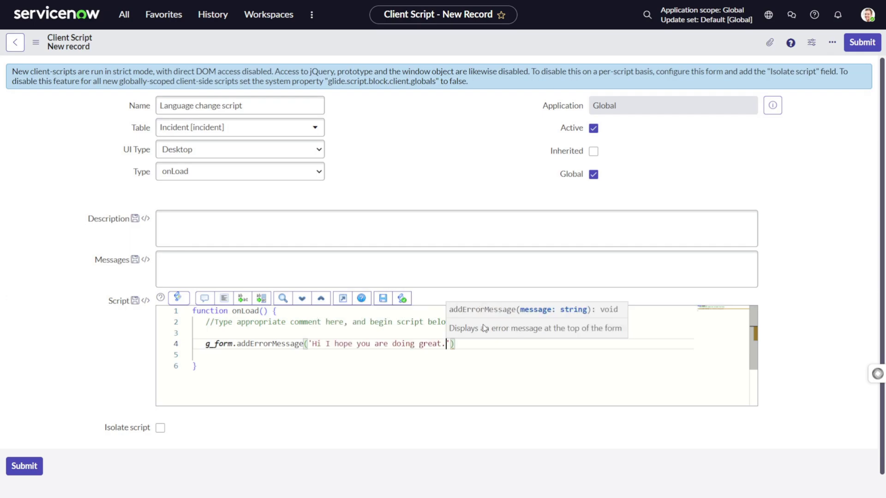
text();)
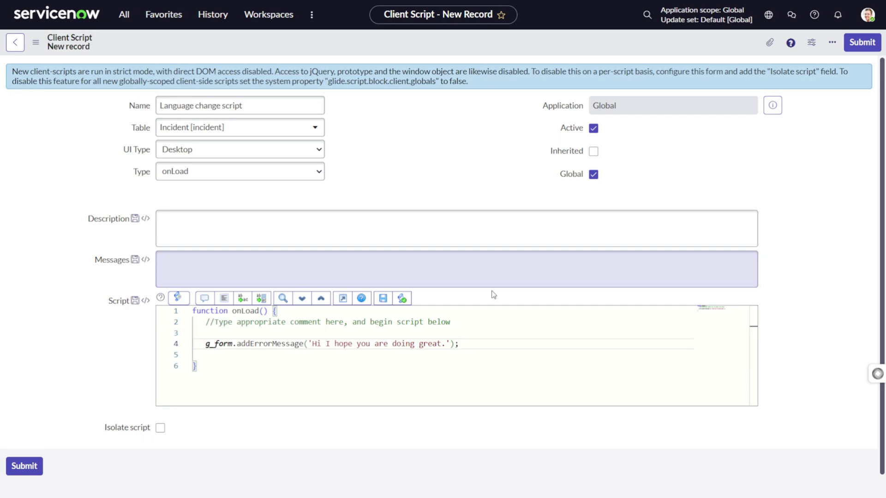
click(265, 267)
text(Hi I hope you are doing great.)
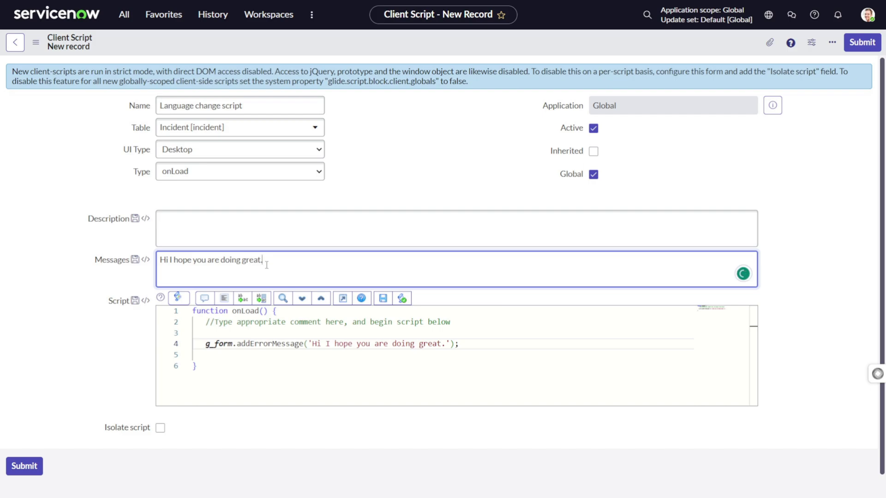
Add a line 5 calling g_form.addInfoMessage(getMessage('...')) for the translated greeting
click(470, 345)
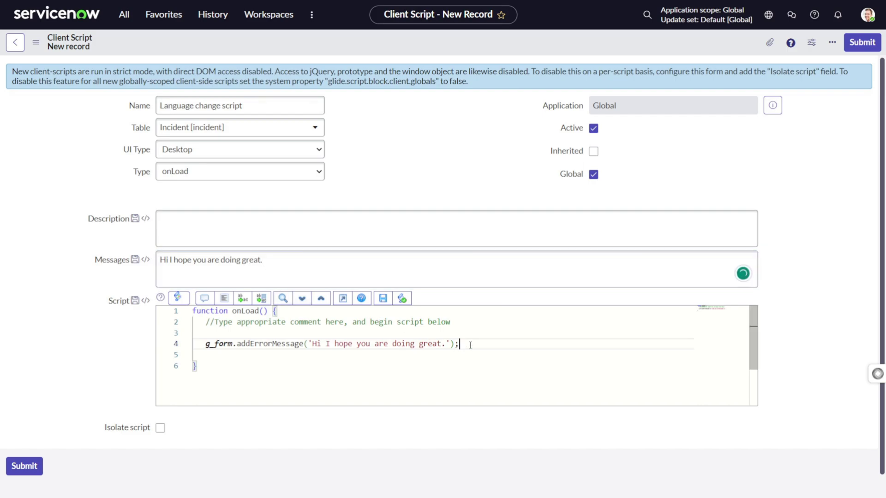
key(Return)
text(g)
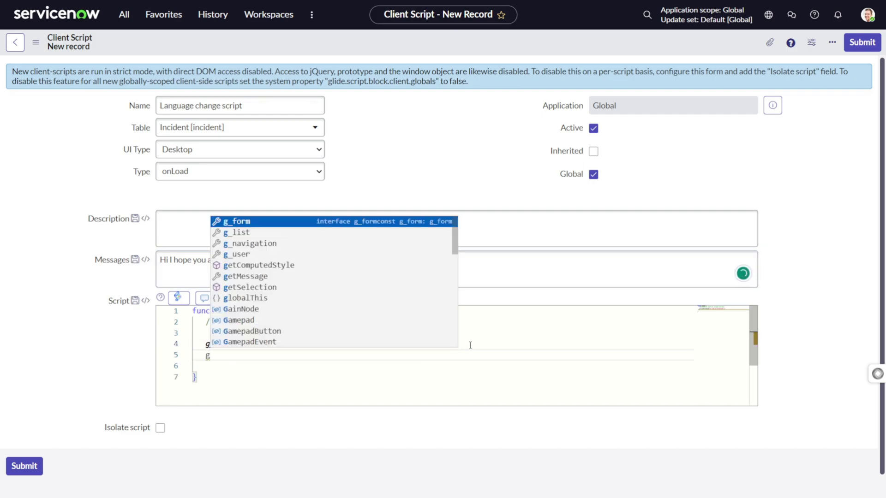
text(_form.)
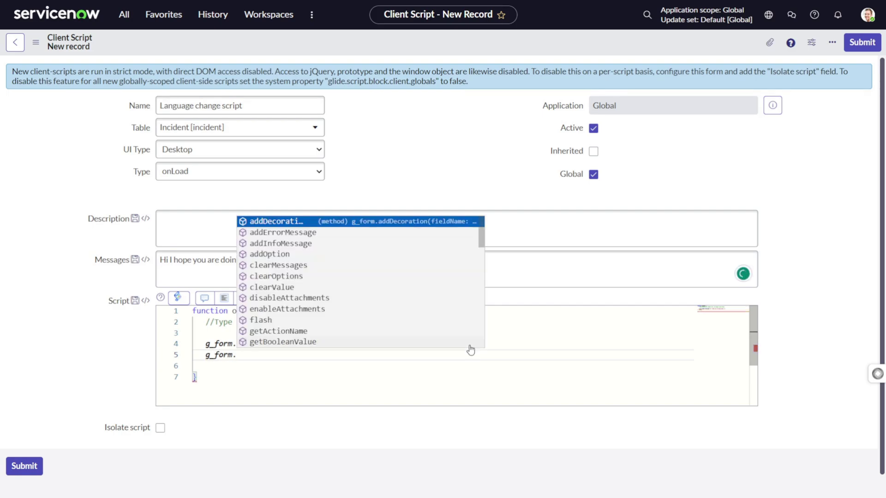
text(add)
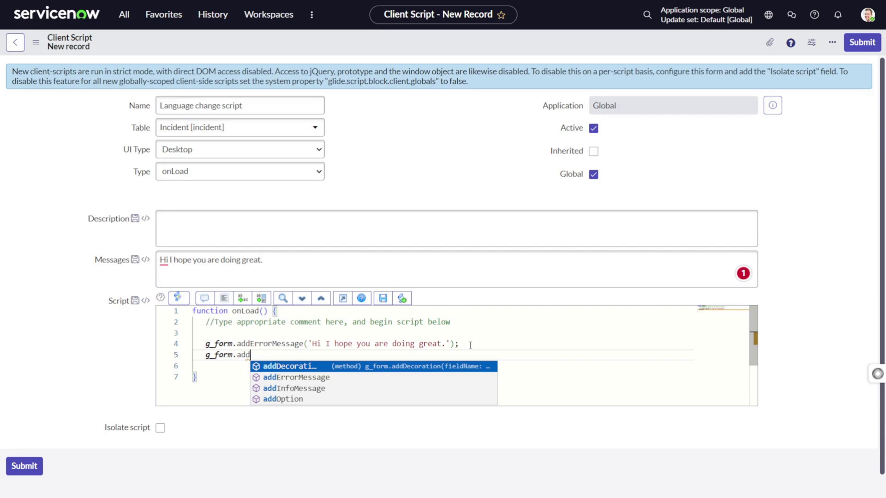
key(Down)
key(Down)
key(Return)
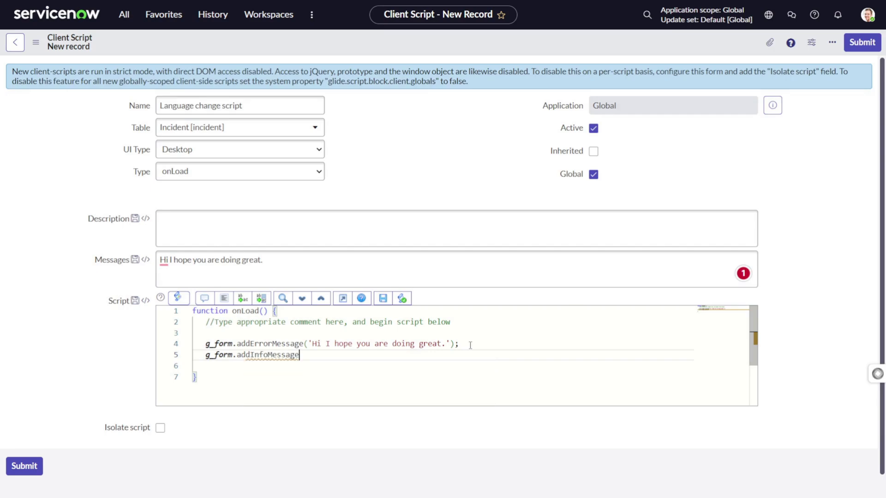
text(()
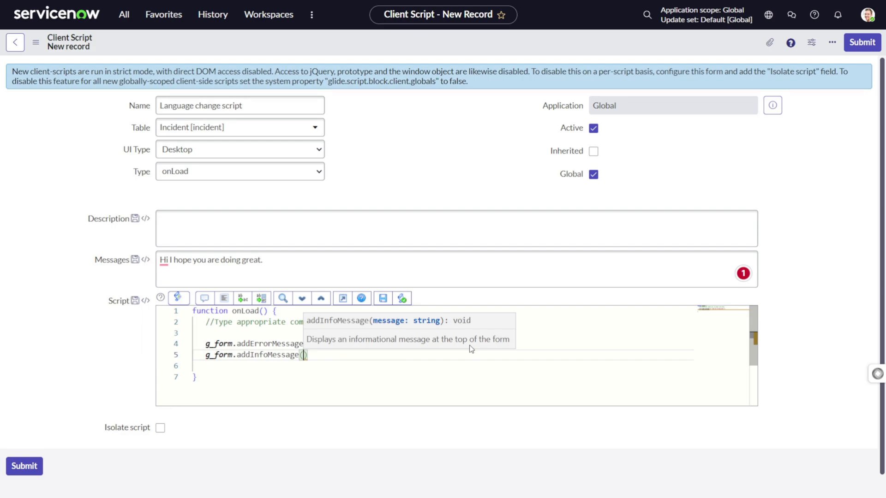
text(get)
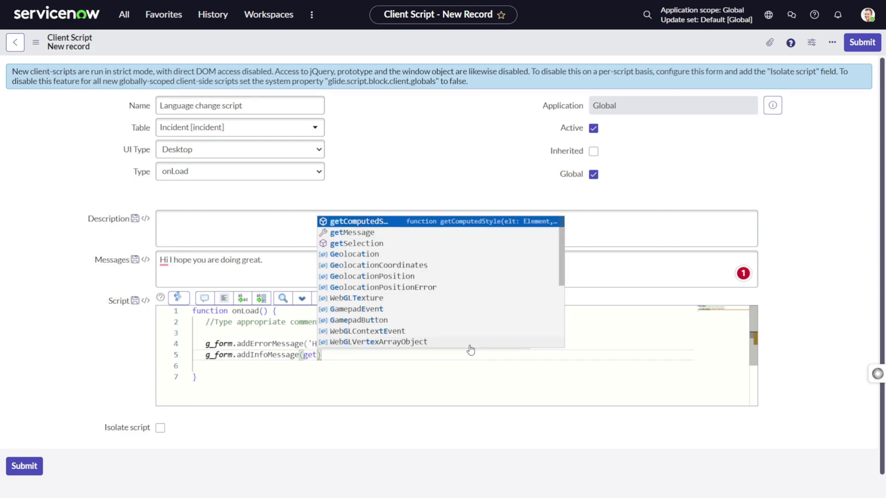
text(m)
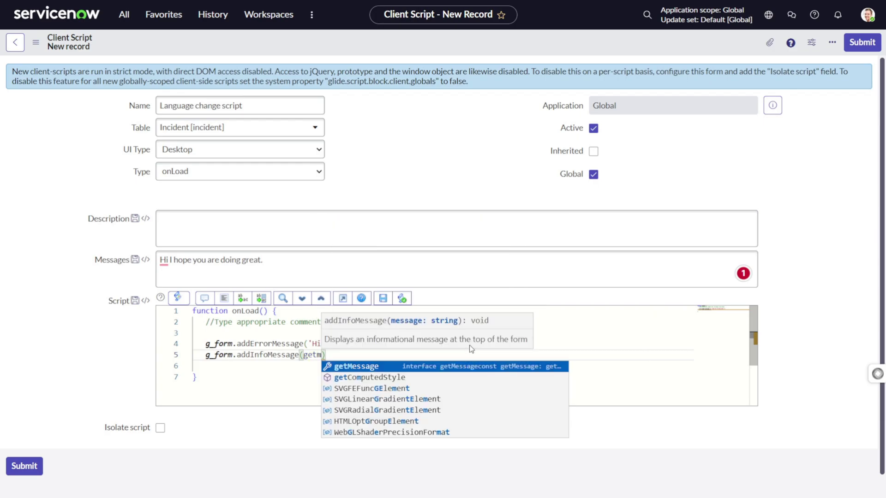
key(Return)
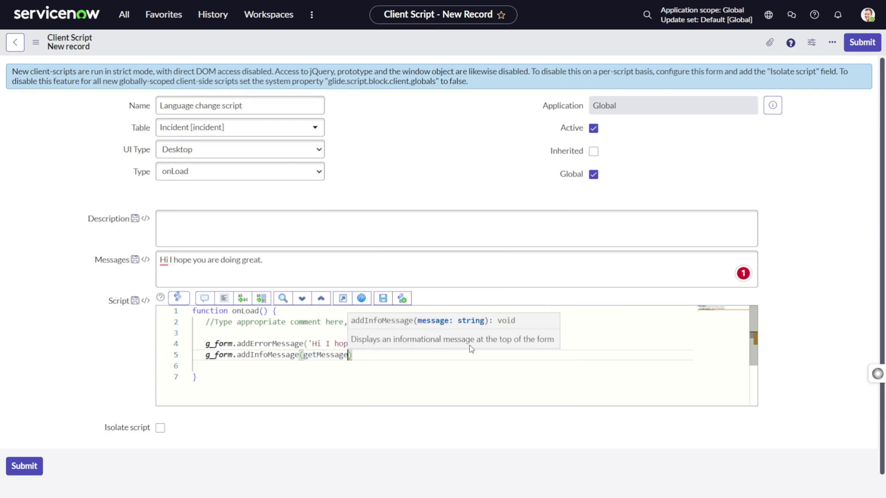
text(('Hi I hope you are doing great.)
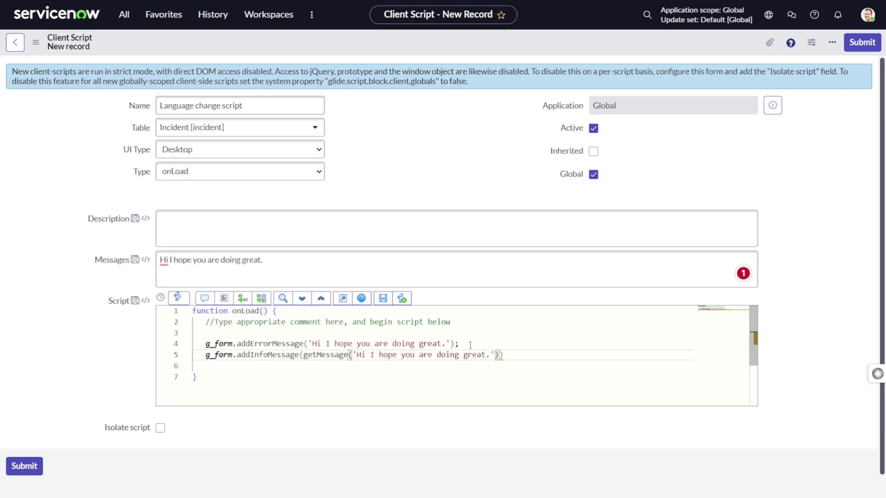
text();)
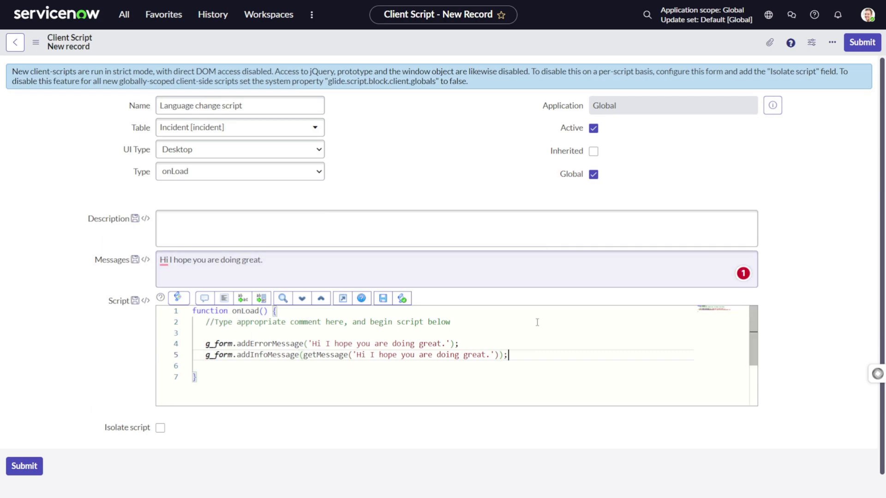
Highlight addErrorMessage and addInfoMessage on lines 4 and 5 to review them
double_click(270, 343)
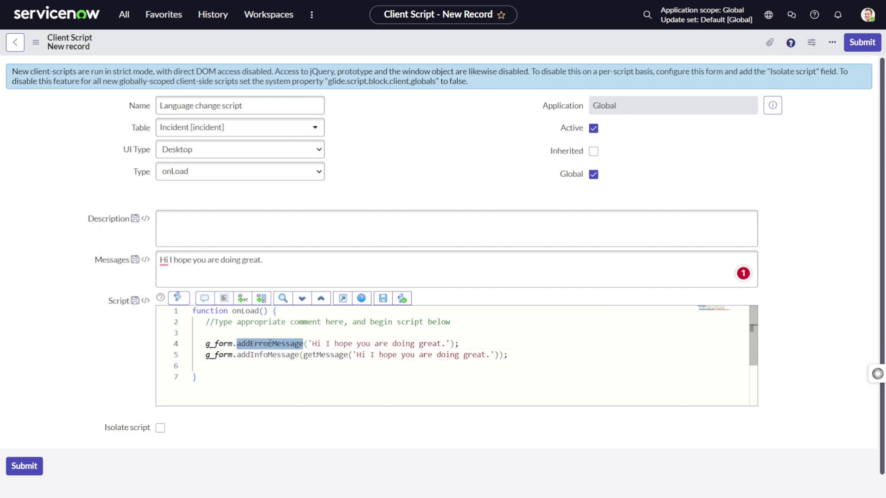
mouse_move(288, 342)
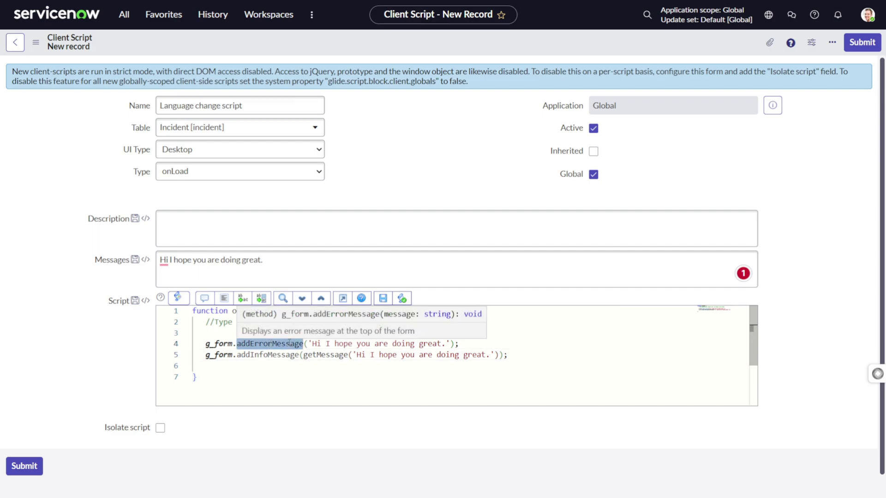
mouse_move(297, 358)
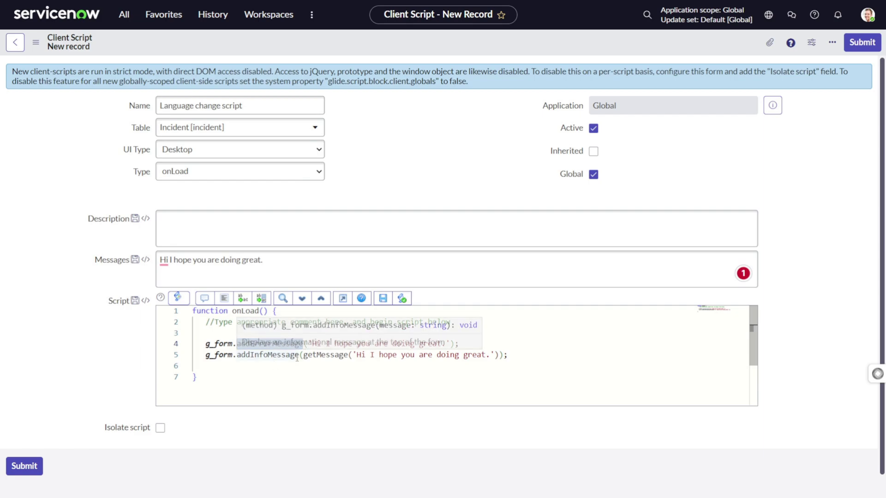
double_click(253, 354)
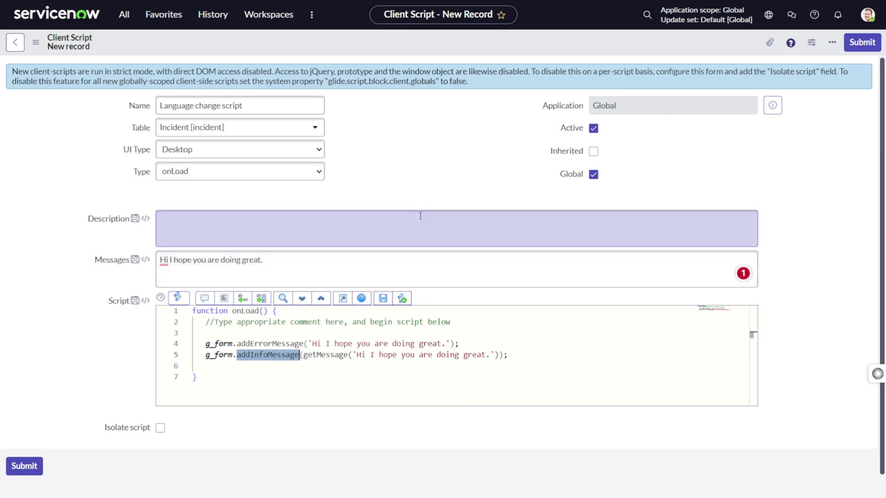
Save the 'Language change script' client script with Ctrl+S
key(ctrl+s)
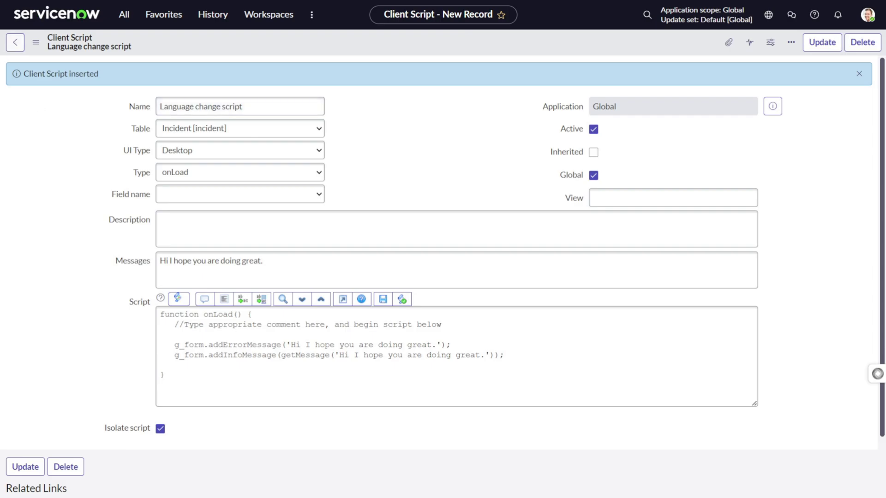
click(122, 15)
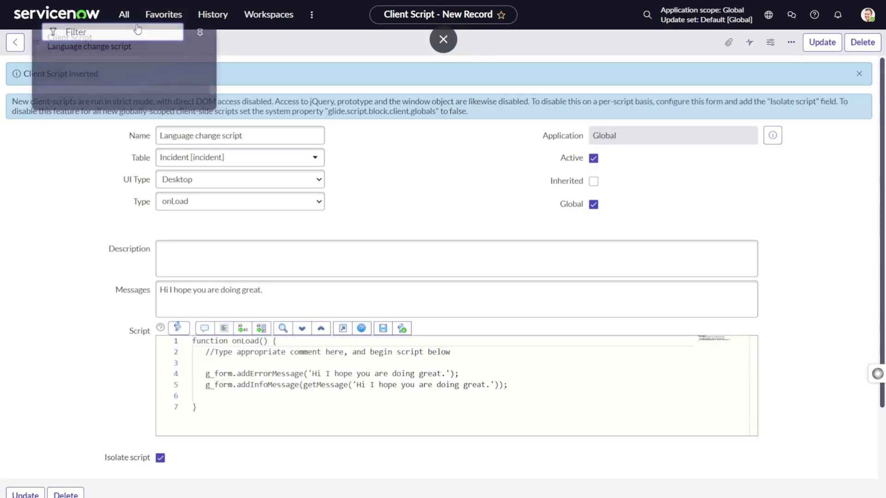
click(509, 203)
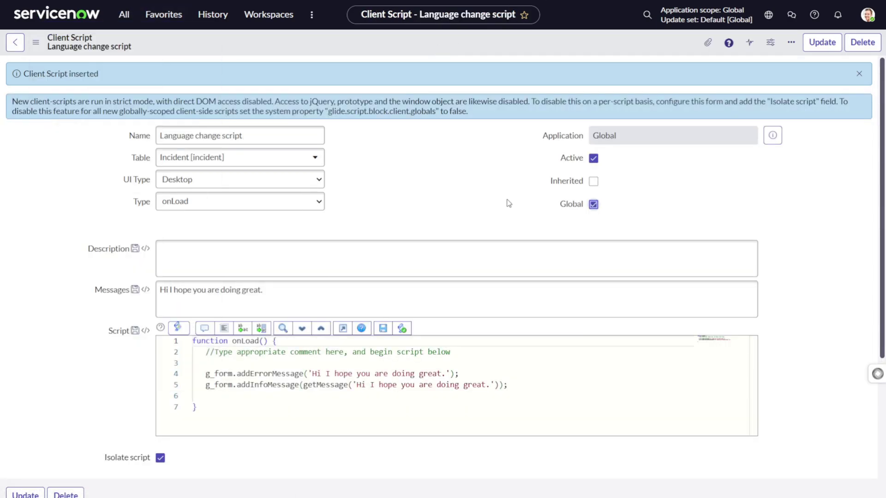
Open incident INC0009009 via /incident and inspect its error and info message banners
text(/inciden)
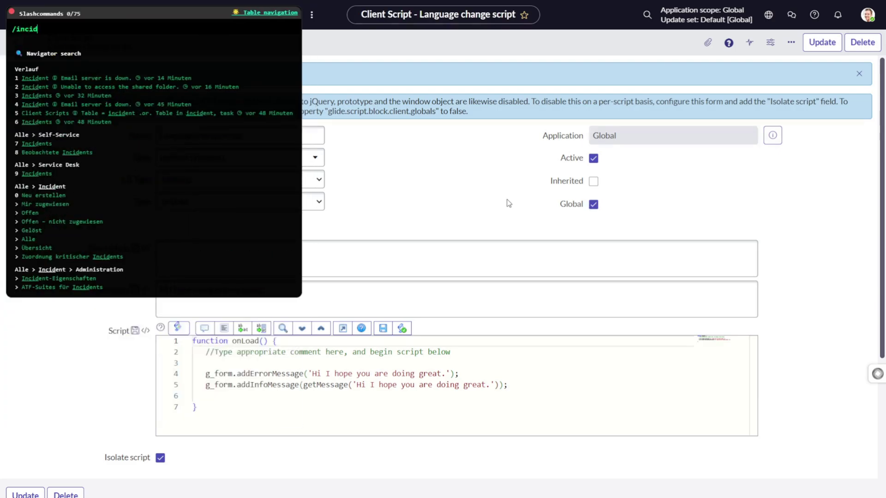
text(t)
key(Return)
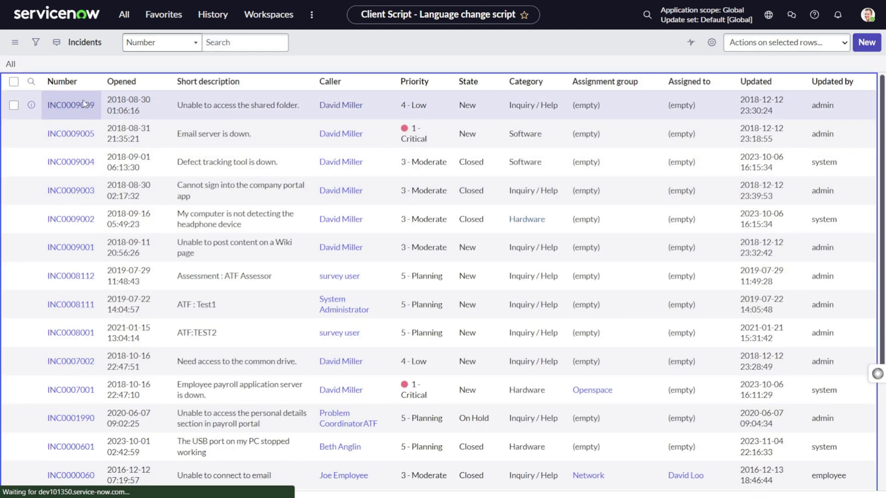
click(85, 104)
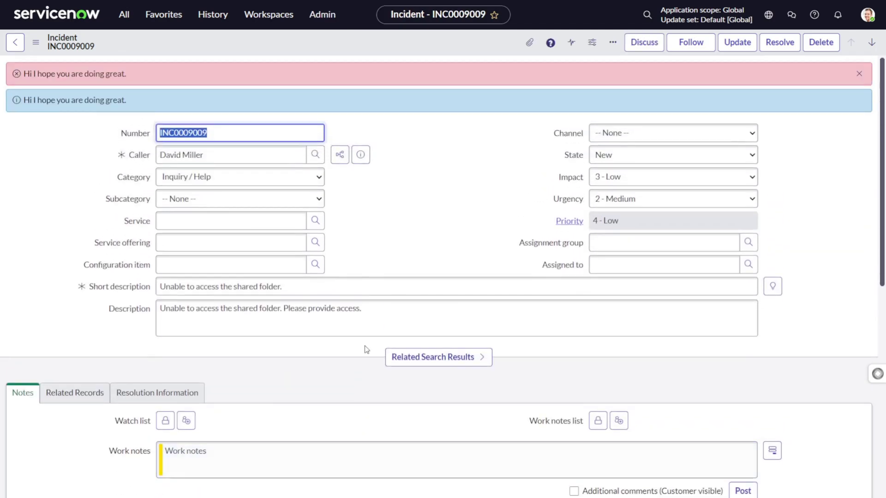
drag(47, 75, 128, 79)
drag(33, 100, 119, 100)
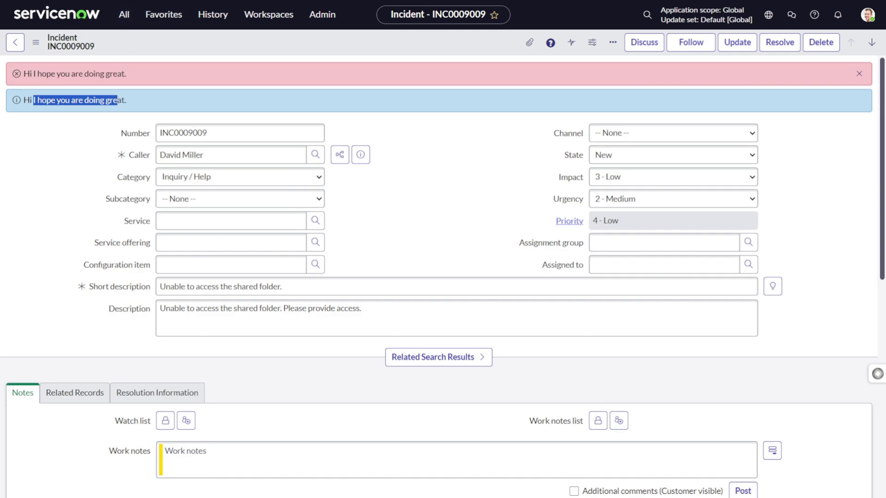
key(F11)
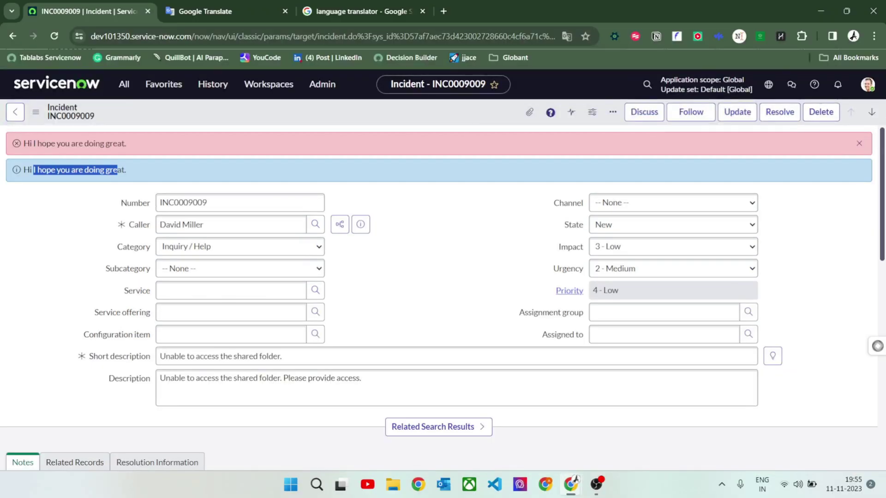
Load the instance's login.do page from the address bar
click(194, 36)
key(ctrl+a)
text(https://dev101350.service-now.com/)
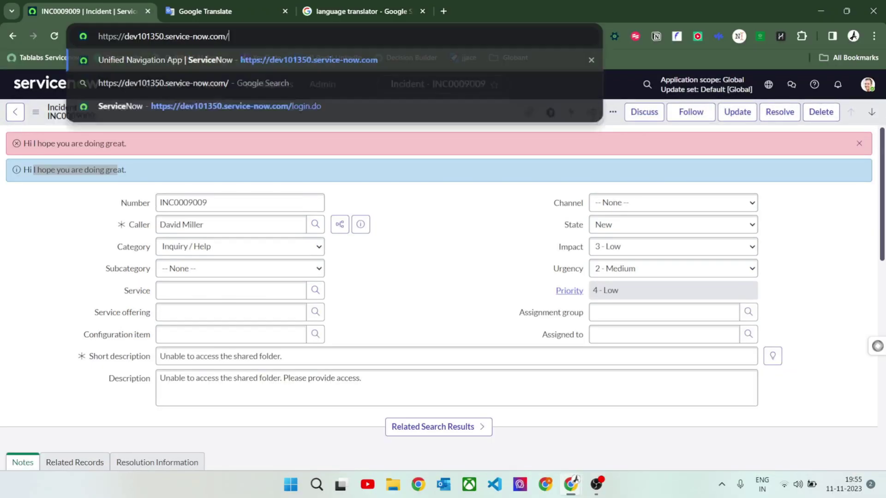
text(login.)
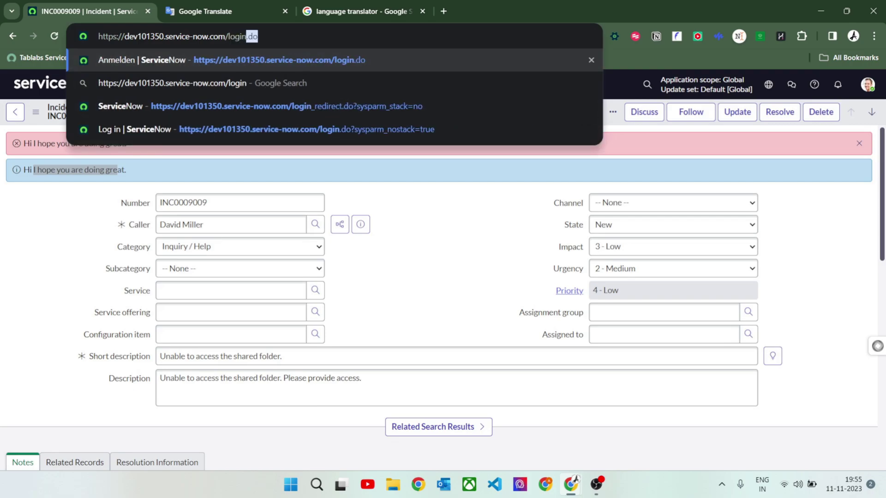
text(do)
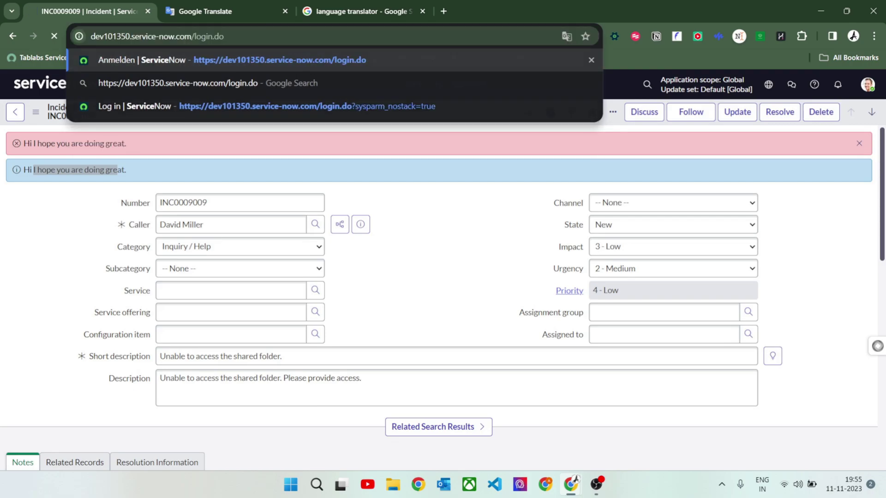
key(Return)
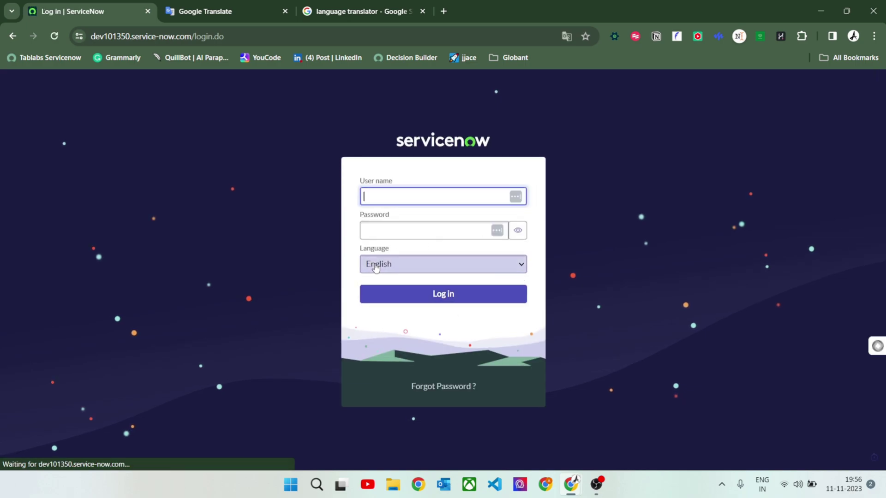
Choose Deutsch as the login language in full-screen view
key(F11)
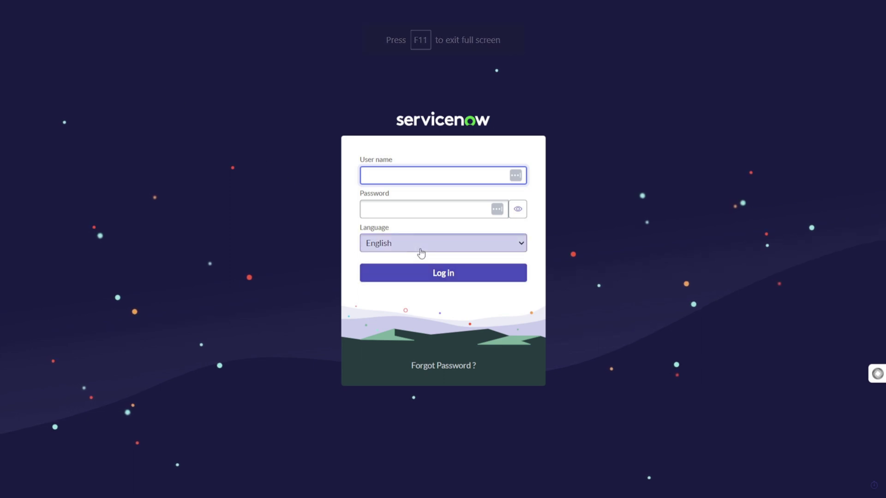
click(421, 253)
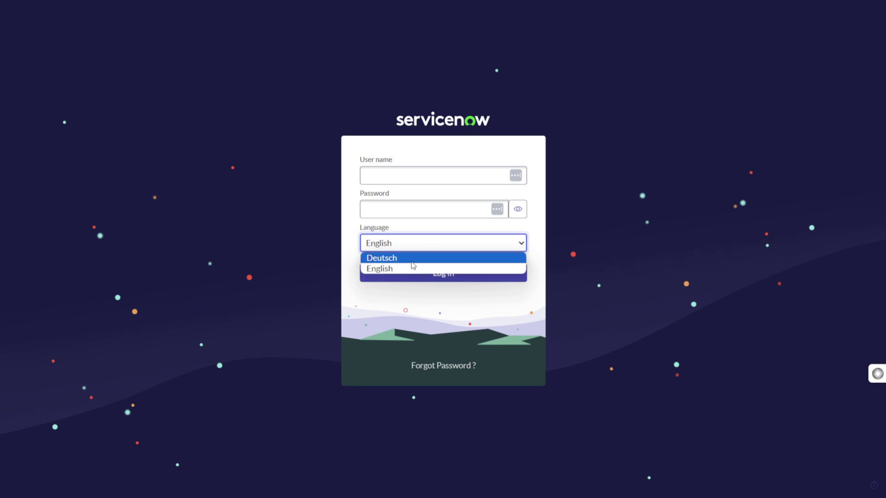
click(412, 261)
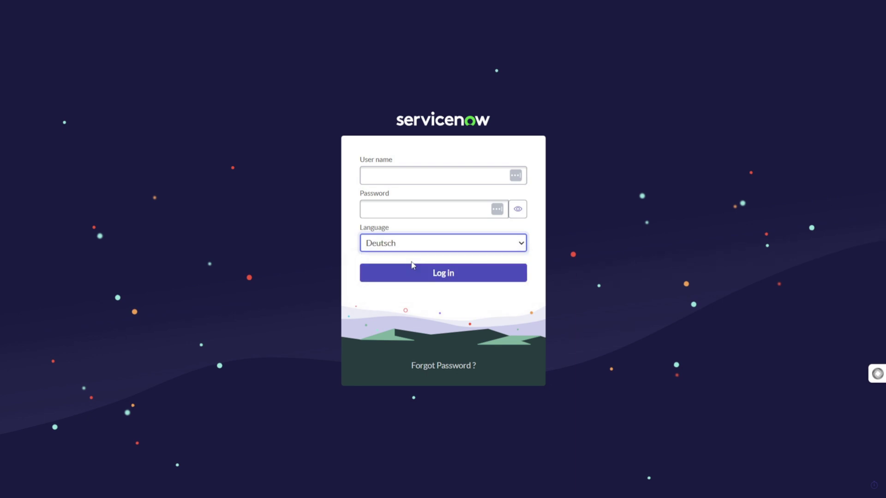
Enter the administrator user name and password, then sign in with Anmelden
click(373, 177)
text(admin)
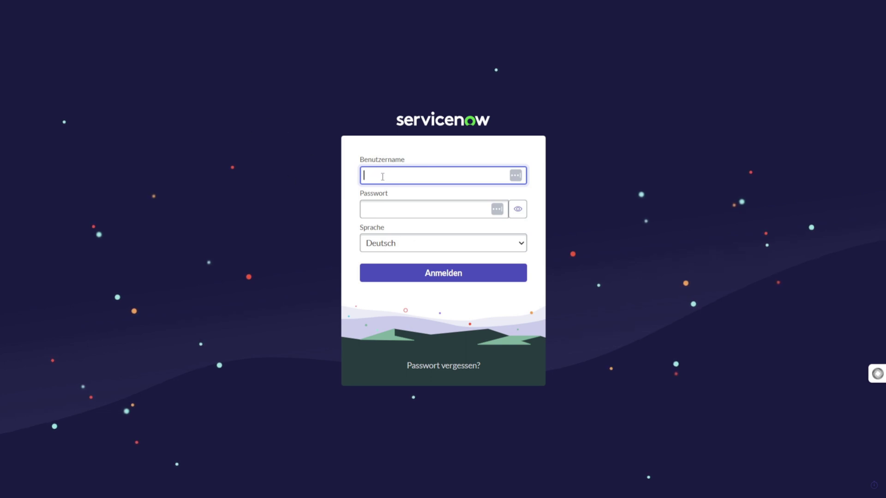
text(ad)
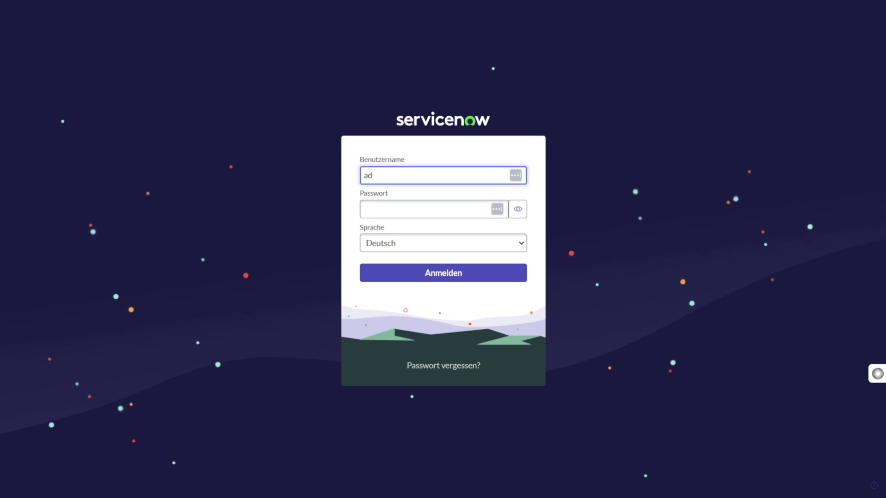
text(min)
key(Tab)
text(••••••)
key(BackSpace)
key(BackSpace)
key(BackSpace)
key(BackSpace)
key(BackSpace)
key(BackSpace)
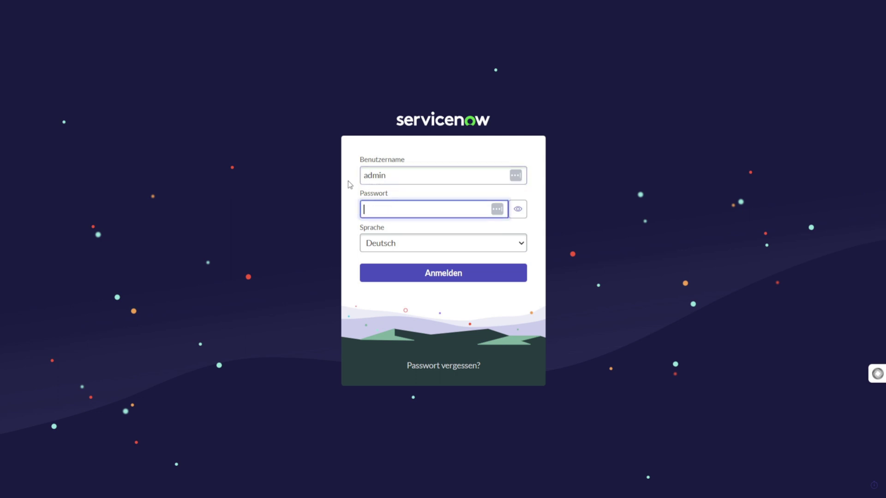
text(••••••••••••)
click(425, 279)
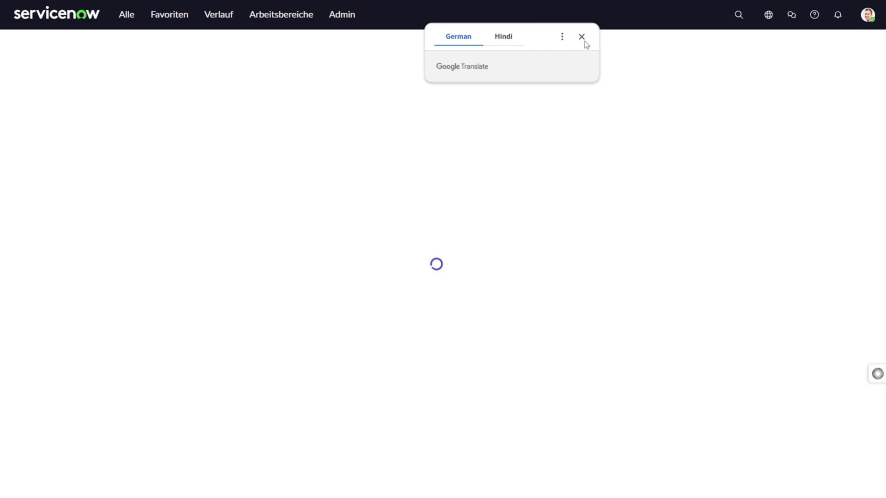
Dismiss the translate popup and open incident INC0009005 from the Incidents list via /incident
click(582, 37)
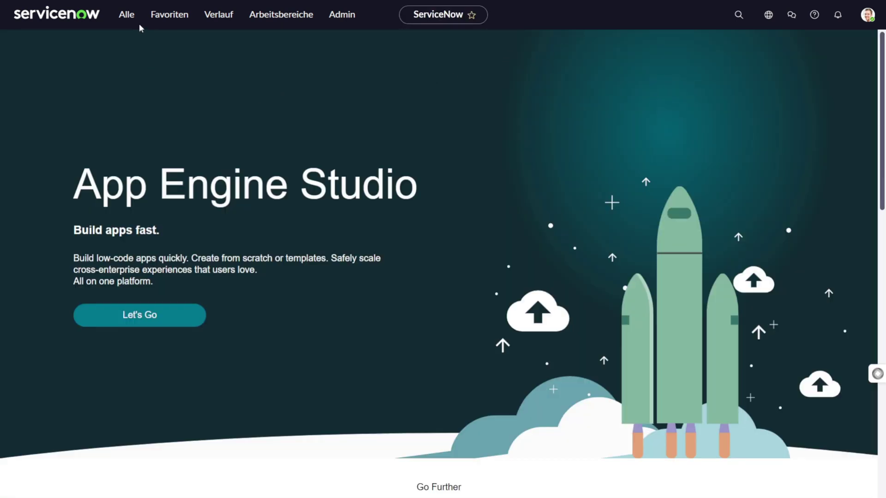
click(120, 16)
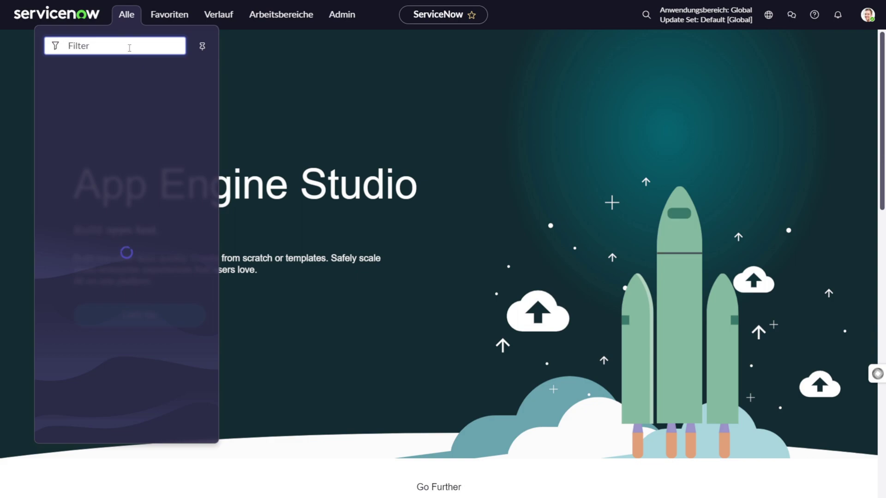
text(message)
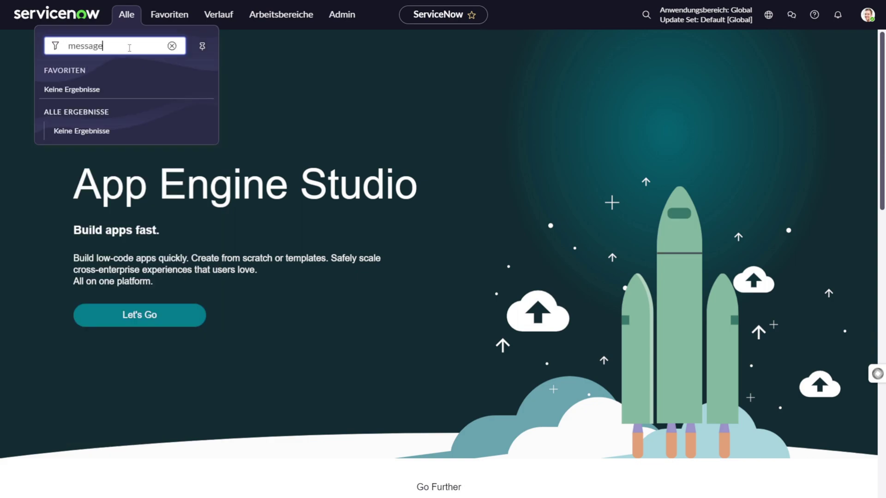
key(BackSpace)
key(BackSpace)
key(BackSpace)
key(BackSpace)
key(BackSpace)
key(BackSpace)
key(BackSpace)
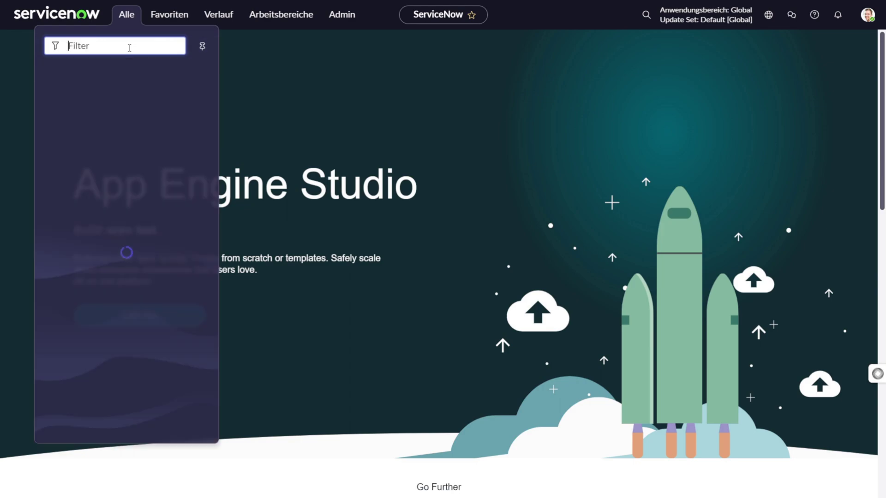
click(388, 169)
text(/in)
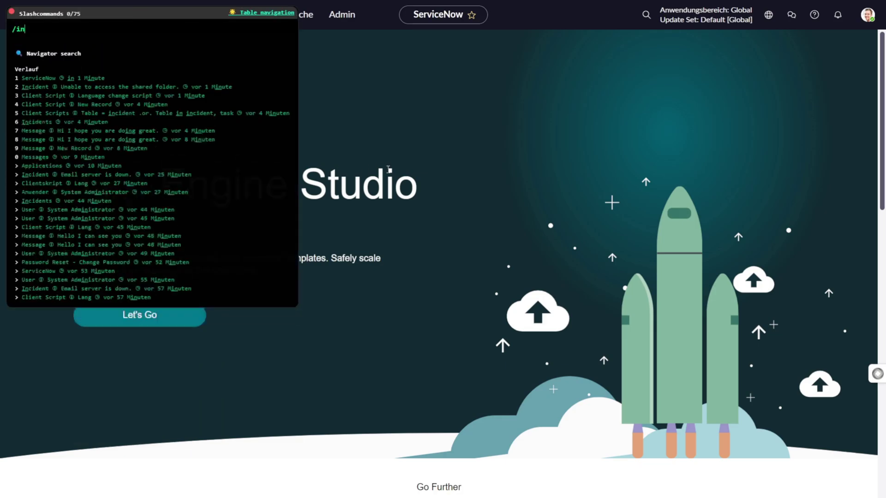
text(cident)
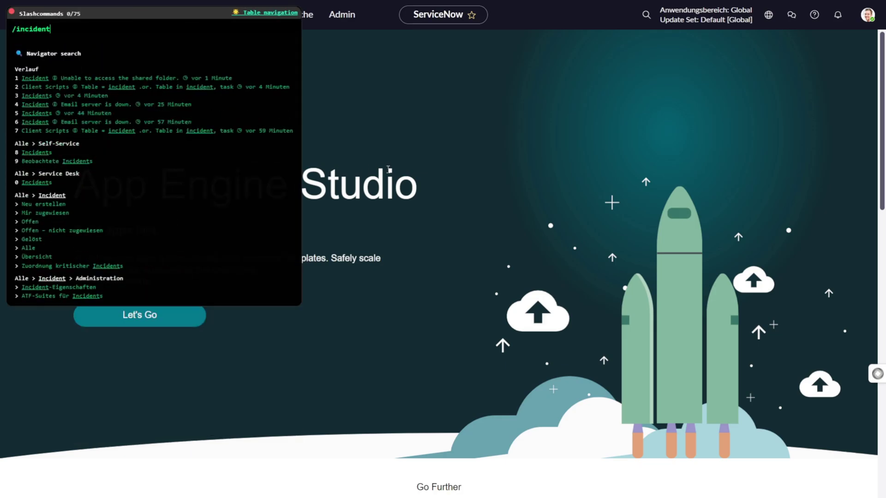
key(Return)
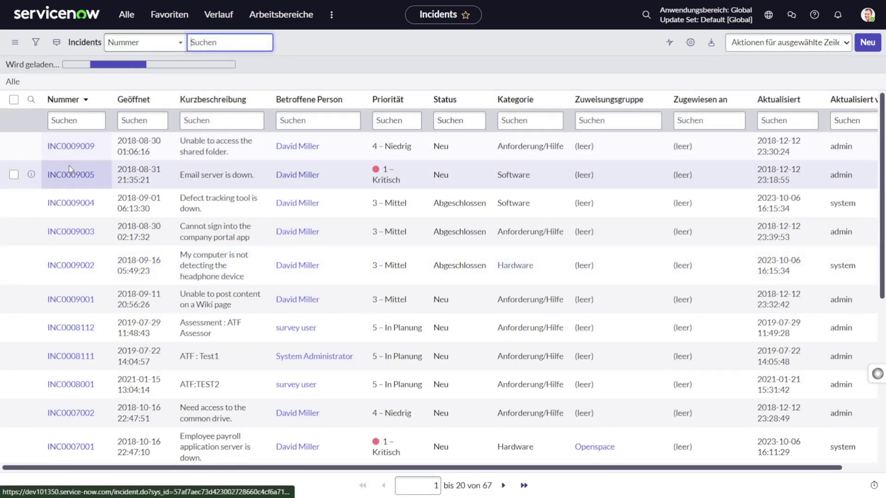
click(69, 167)
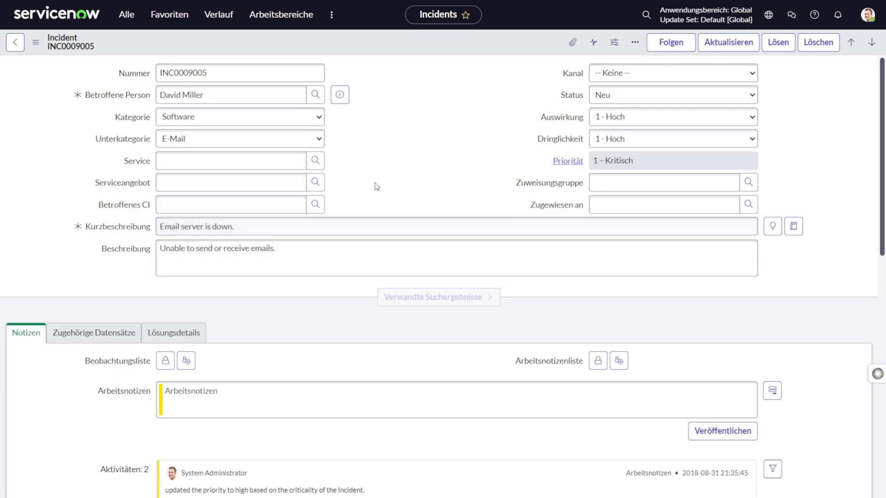
Scroll INC0009005 to check the English error and Dutch 'Hallo, ik hoop dat het goed met je gaat.' banners
scroll(344, 147, down, 4)
scroll(343, 148, up, 4)
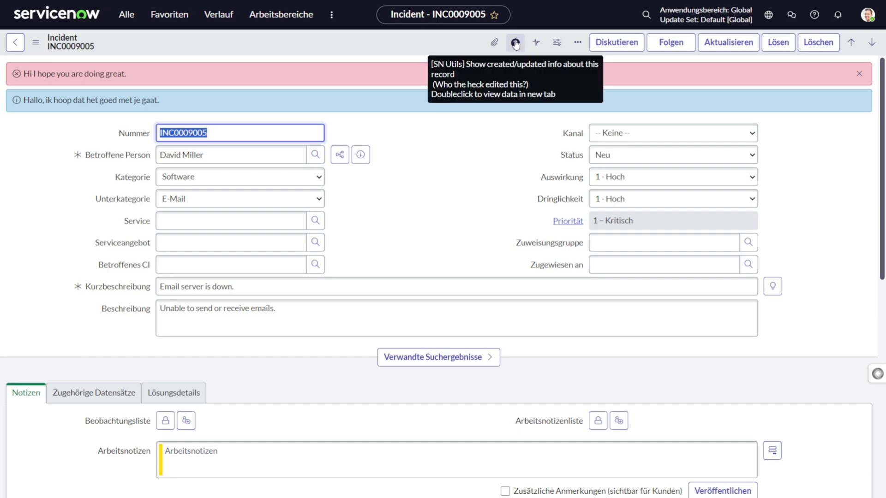
key(alt+Tab)
key(Tab)
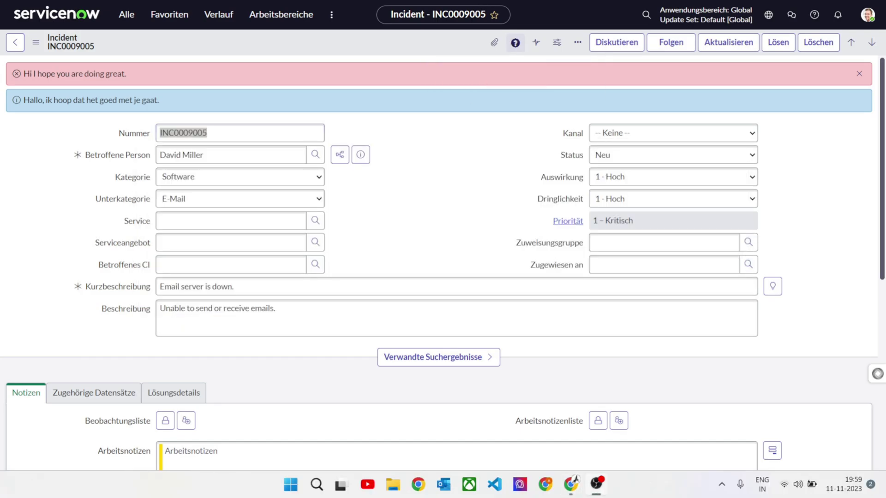